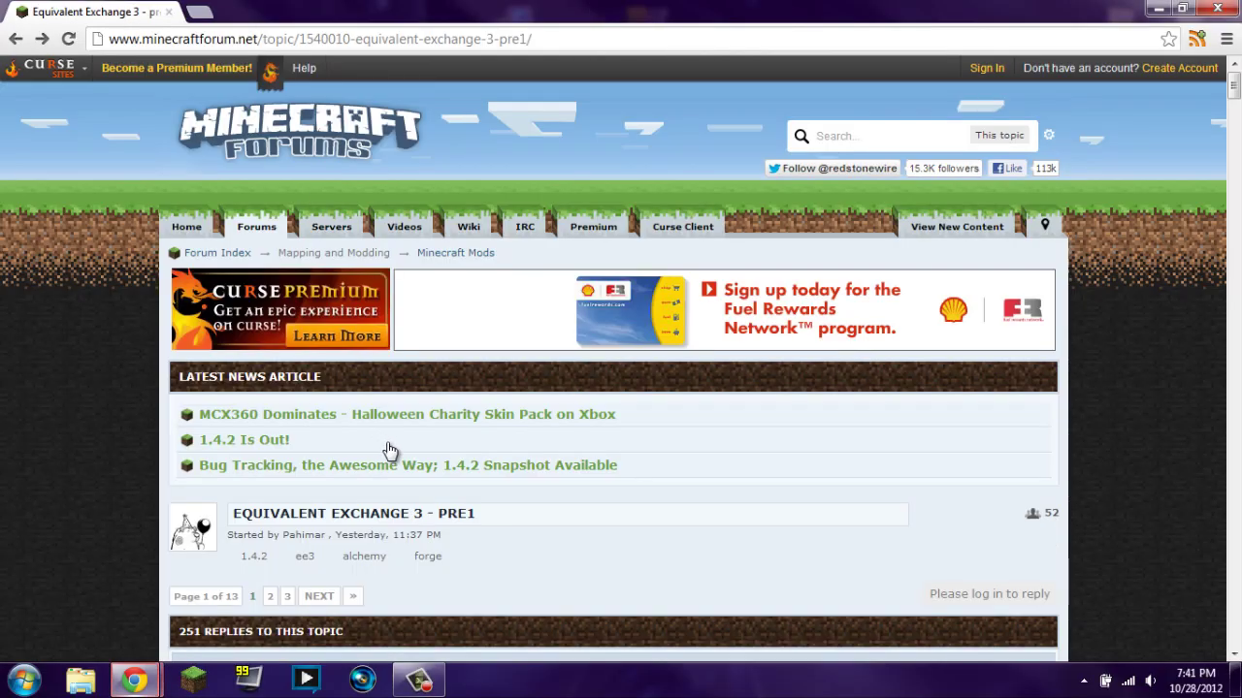
Step: In the EE3 thread's Download section, mark the Forge 6.0.1.338 requirement and follow its link
scroll(416, 407, "down", 20)
scroll(416, 399, "down", 15)
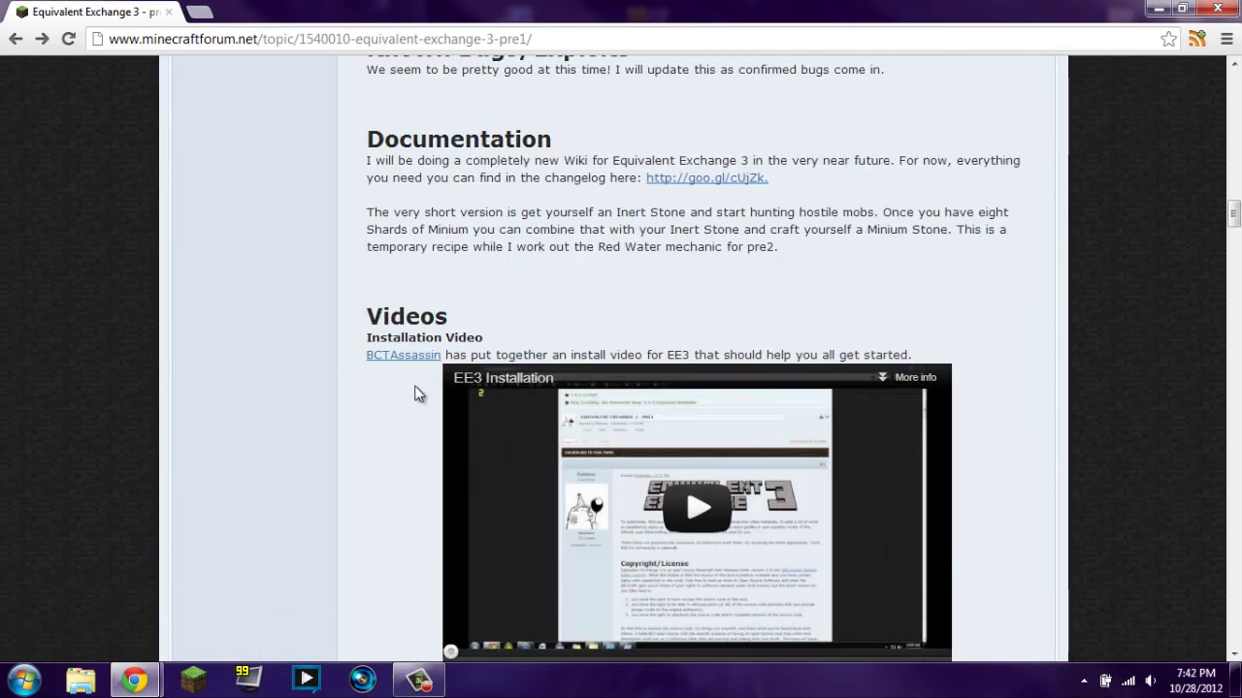
scroll(413, 366, "down", 2)
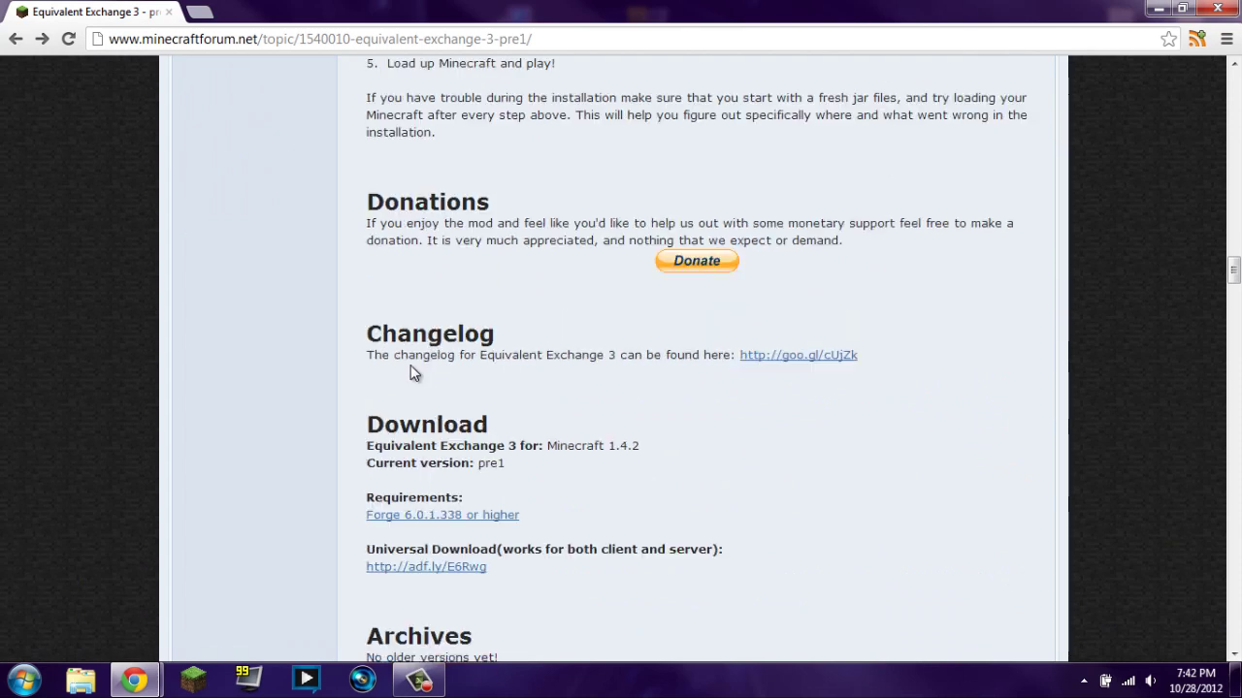
left_click_drag(358, 427, 549, 428)
left_click_drag(333, 475, 505, 474)
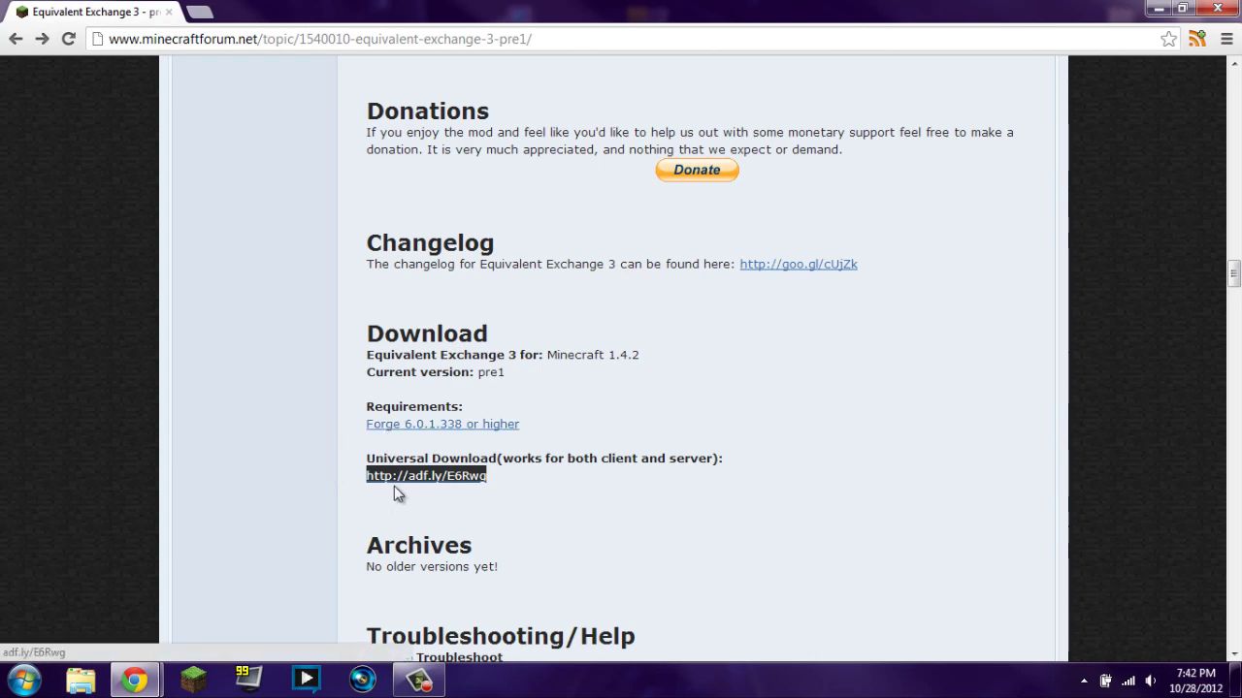
left_click_drag(466, 476, 568, 480)
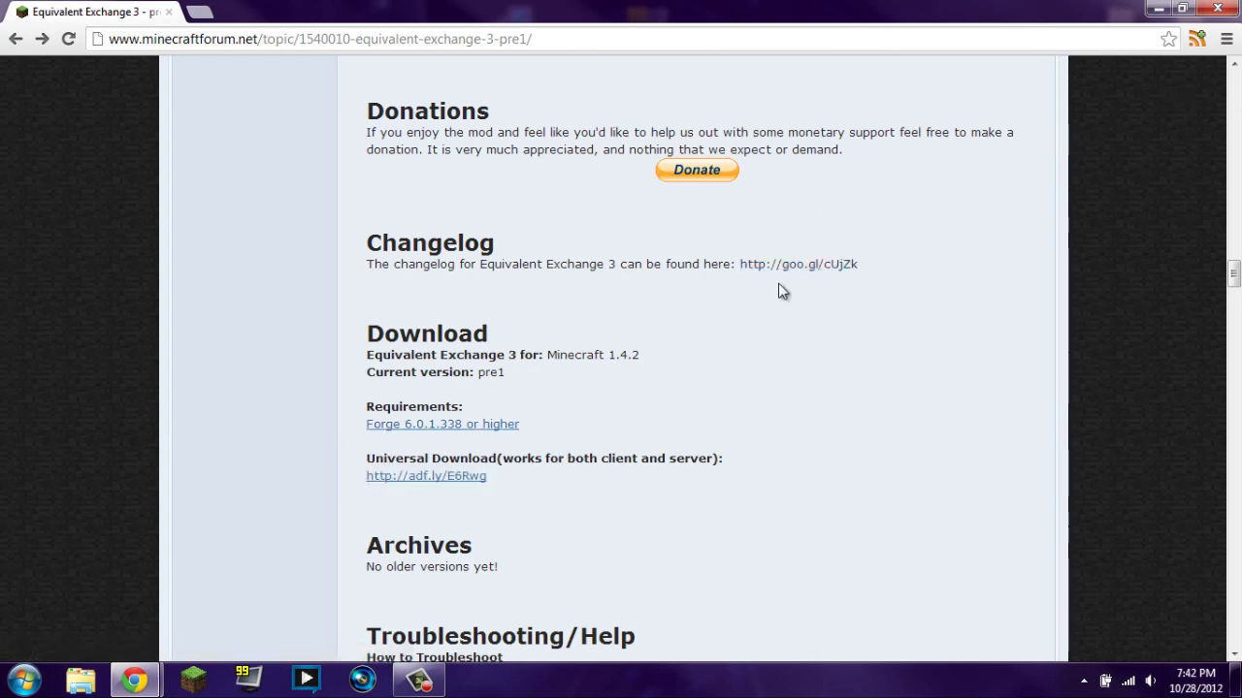
left_click(407, 428)
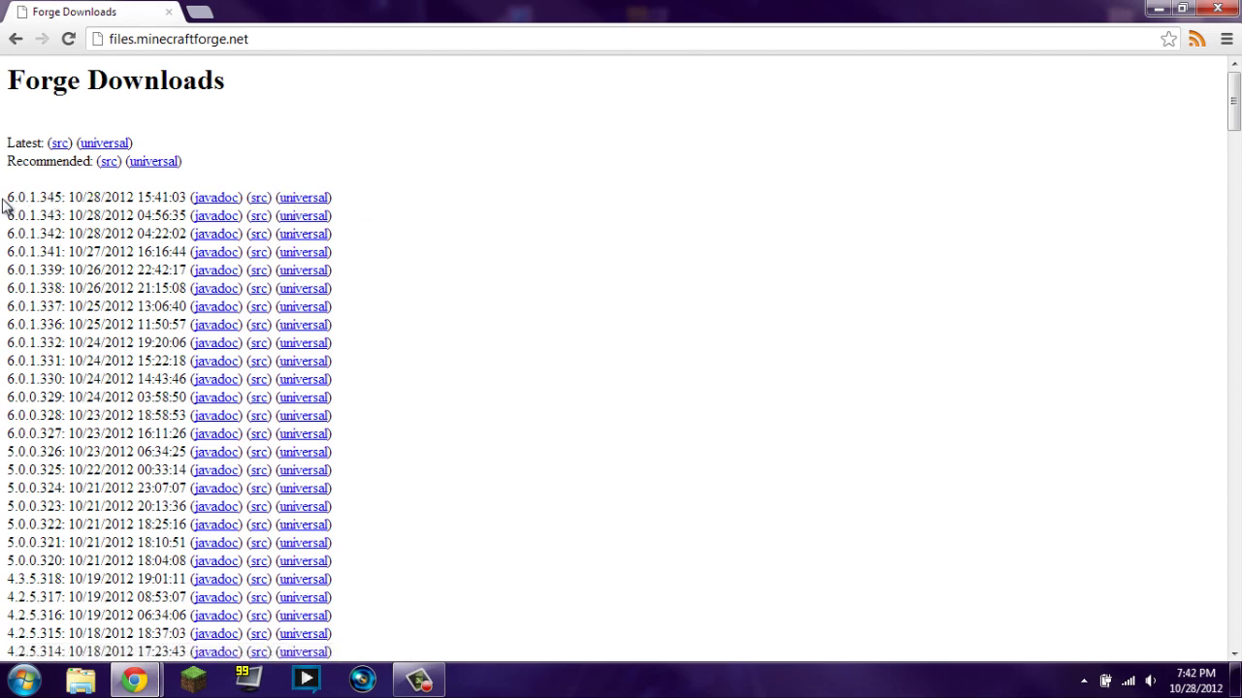
Step: Note the newest Forge build 6.0.1.345 in the list, then close Chrome
left_click_drag(7, 197, 62, 197)
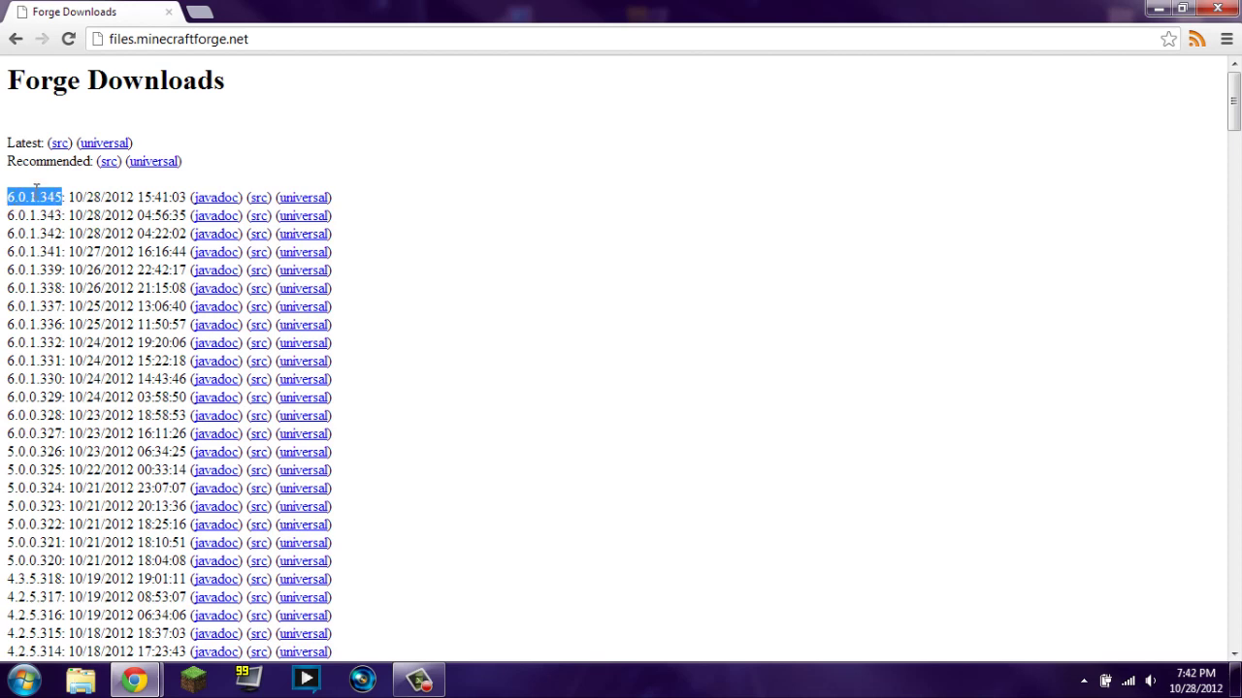
left_click(70, 198)
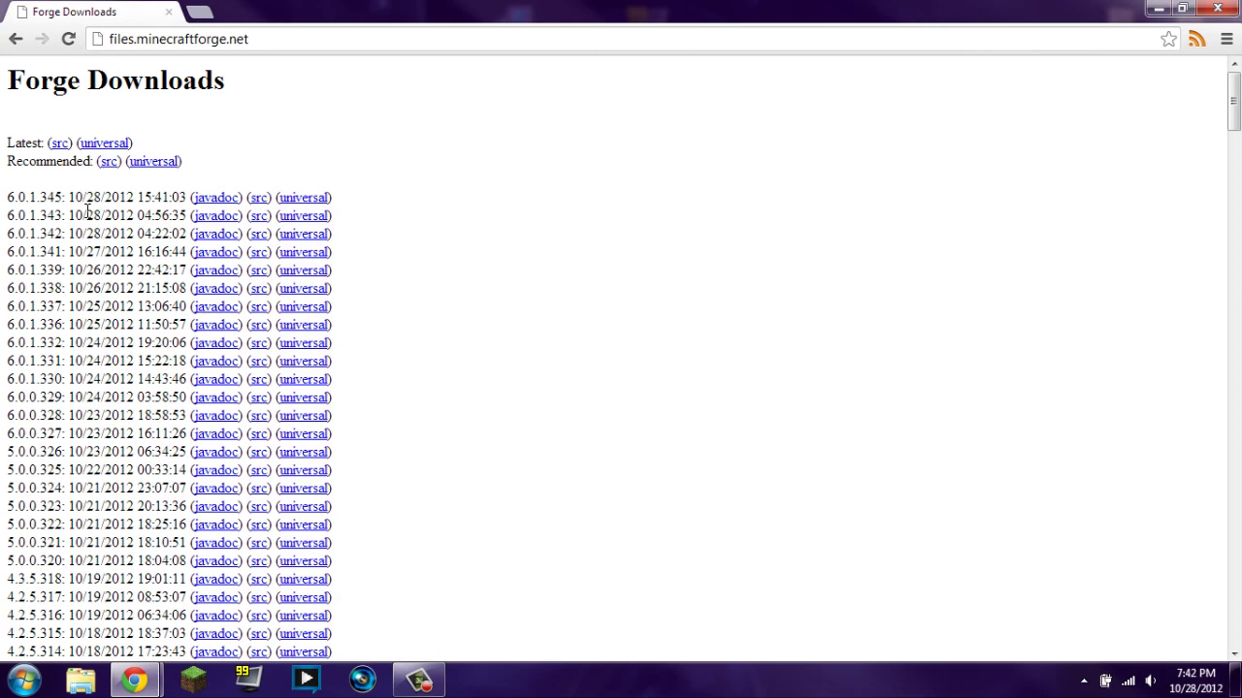
left_click(1217, 9)
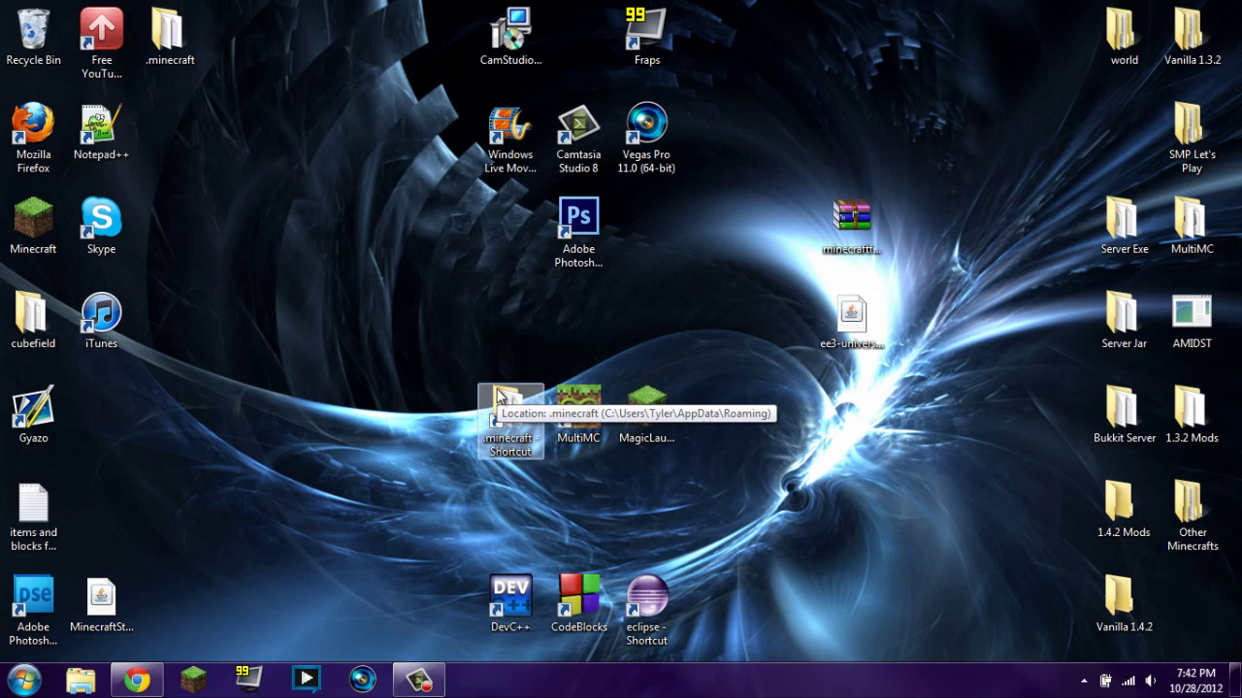
Step: Locate .minecraft in AppData\Roaming, cancel deleting it, close Explorer and start the Minecraft Launcher
double_click(499, 398)
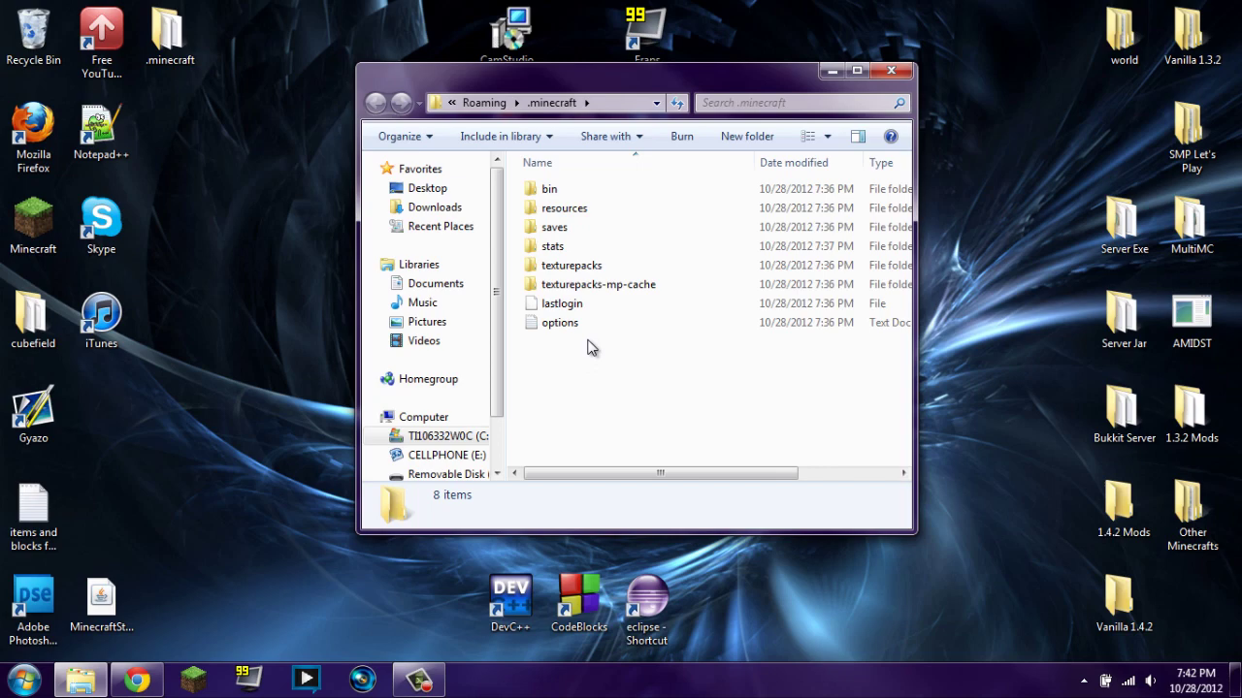
left_click(484, 102)
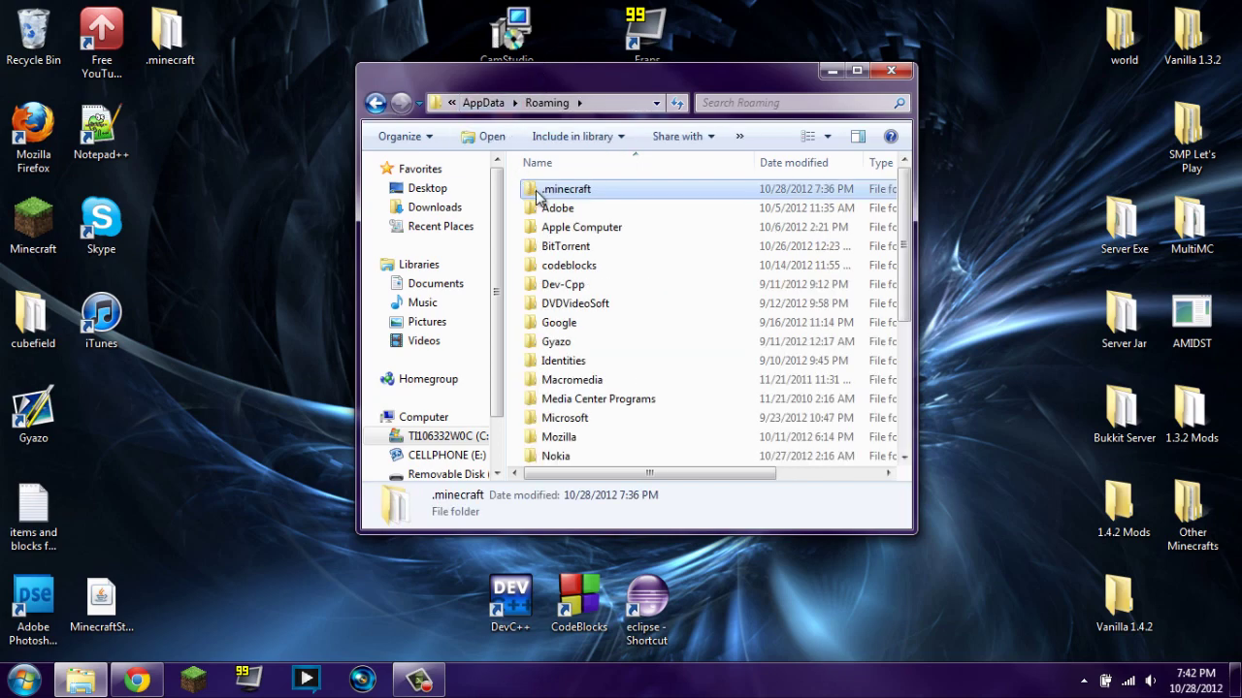
key("Delete")
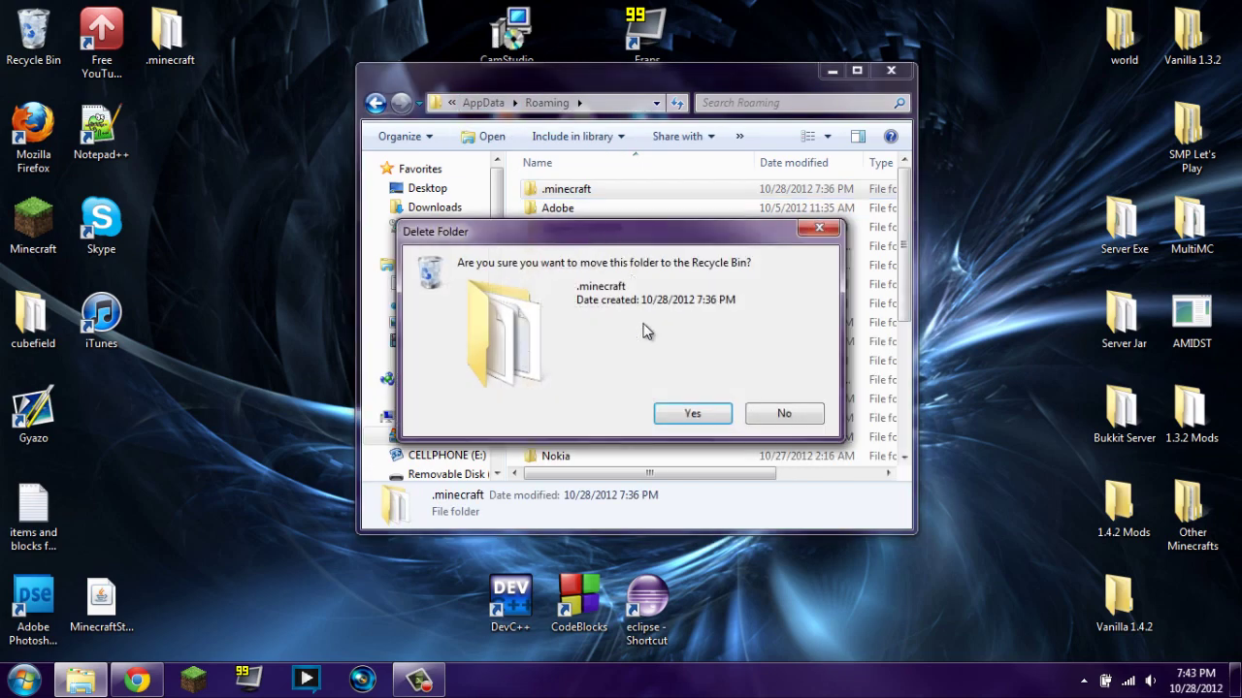
left_click(784, 415)
left_click(893, 71)
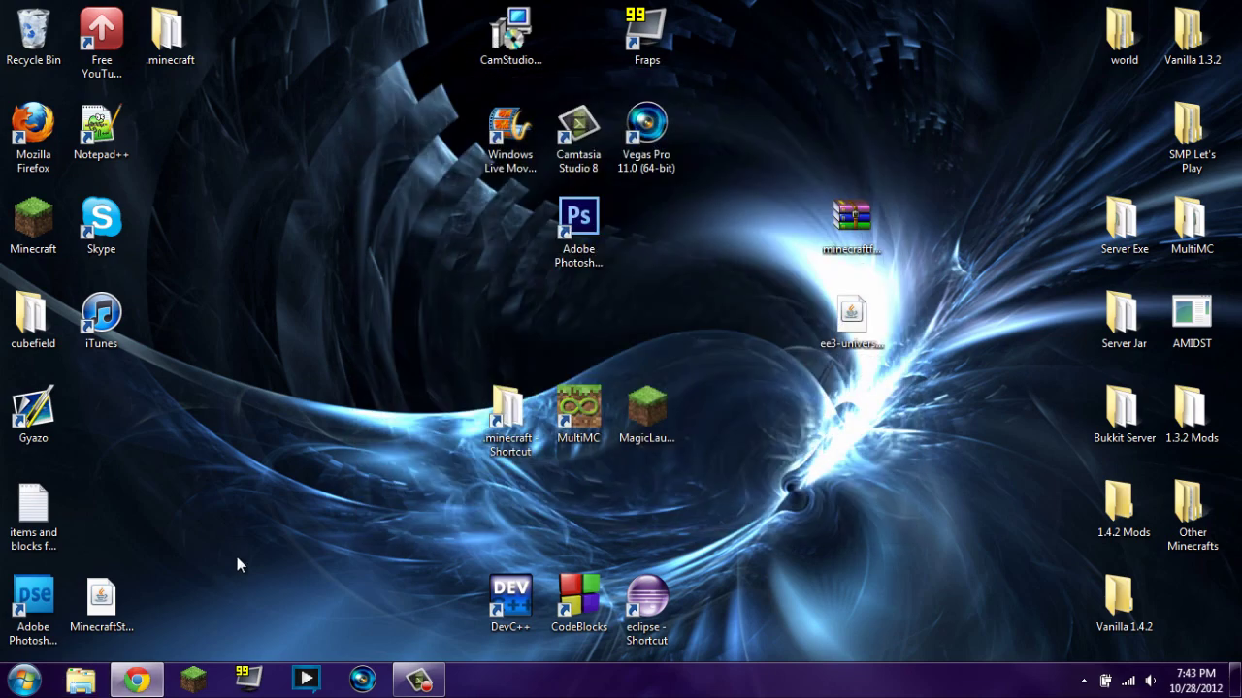
left_click(191, 684)
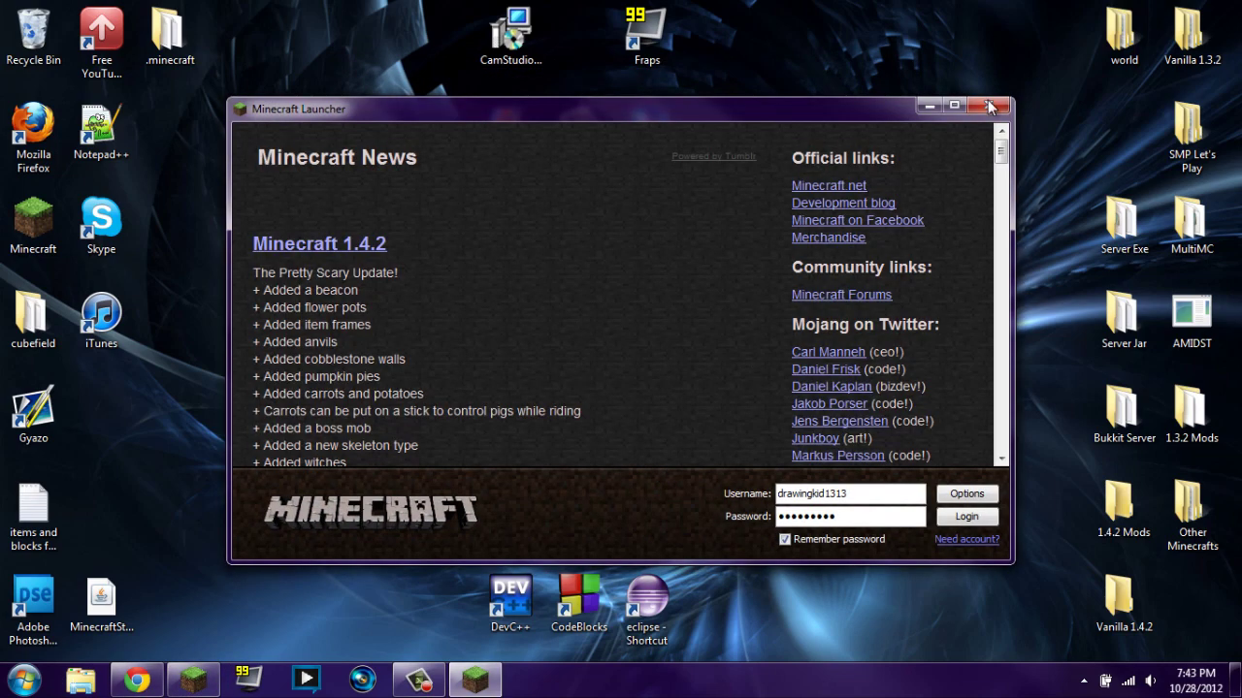
Step: Close the Minecraft Launcher, then select and deselect the .minecraft, MultiMC and MagicLauncher shortcuts
left_click(988, 105)
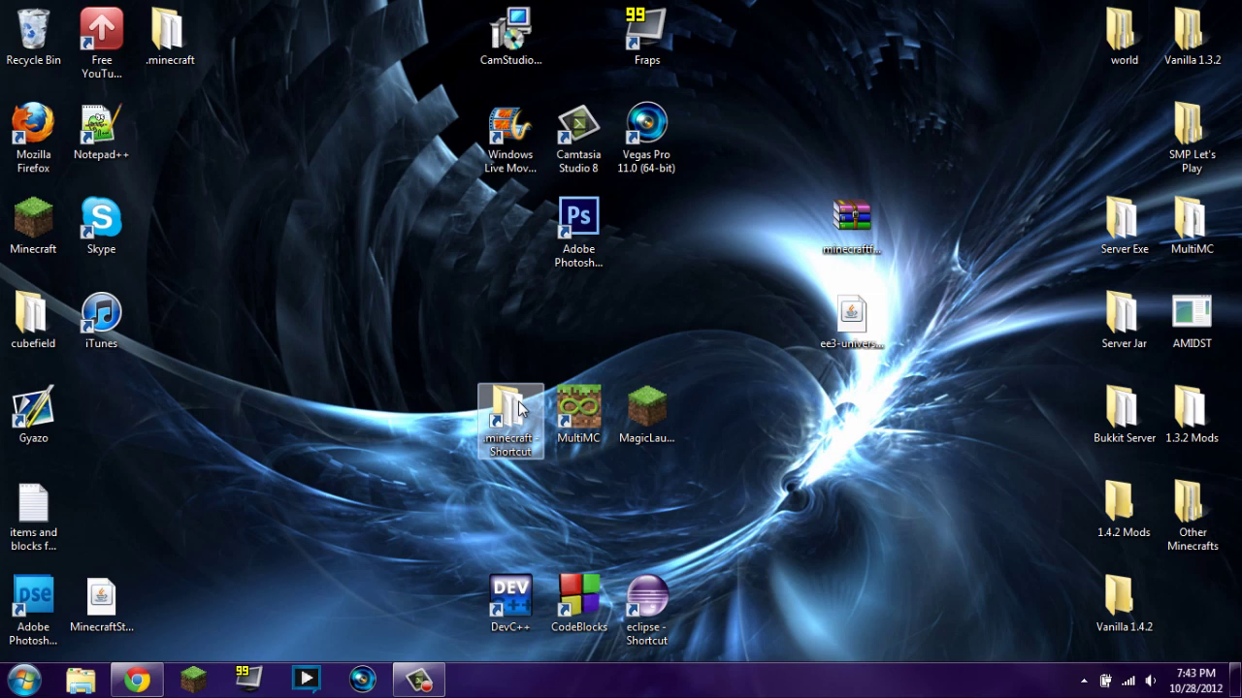
left_click(579, 412)
left_click(644, 418)
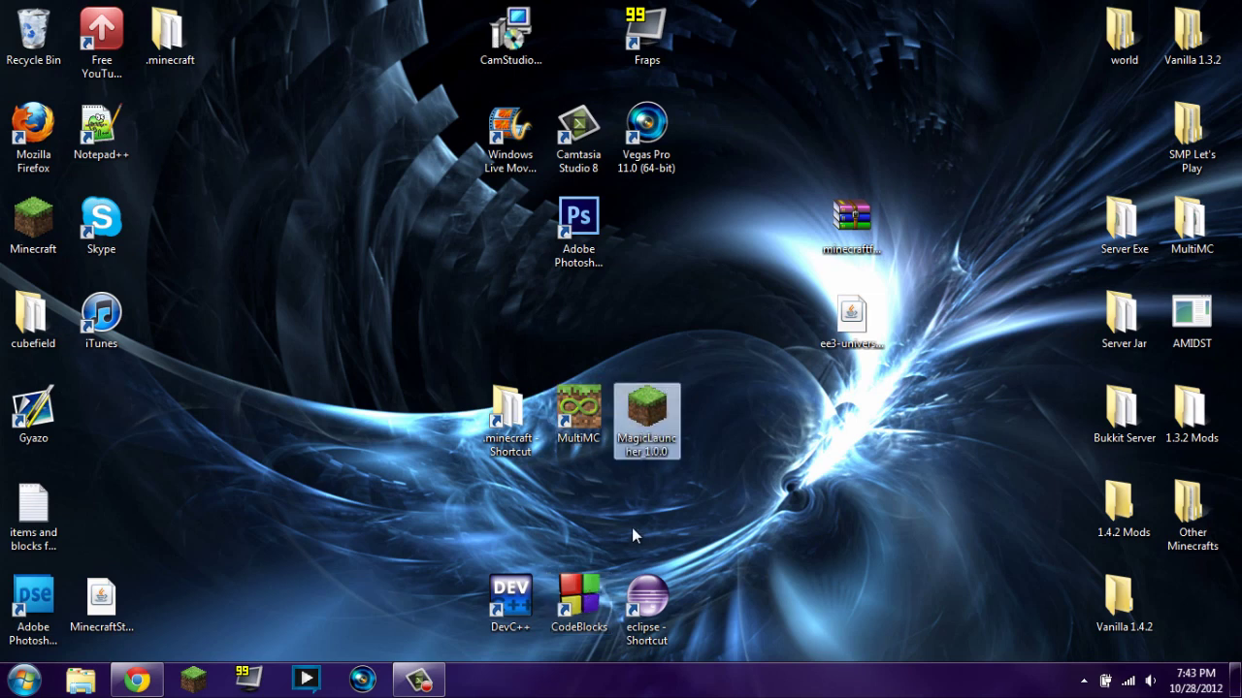
left_click_drag(726, 512, 325, 325)
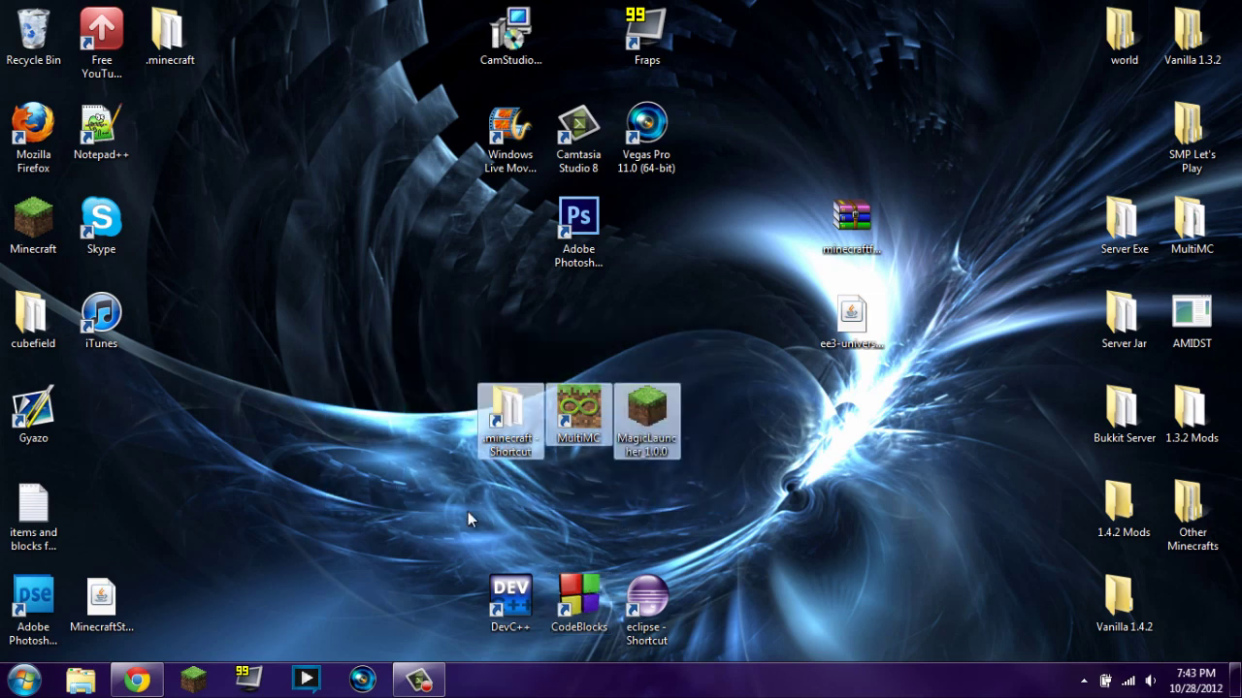
left_click_drag(761, 496, 392, 327)
left_click(437, 418)
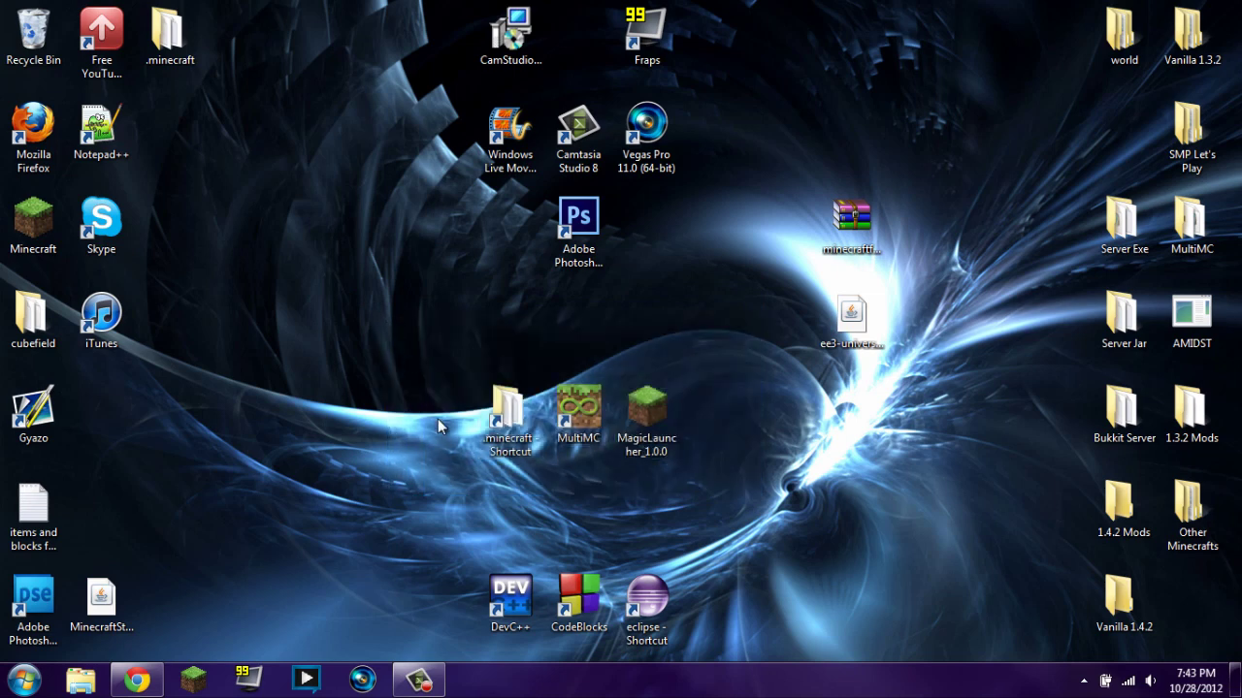
left_click(507, 409)
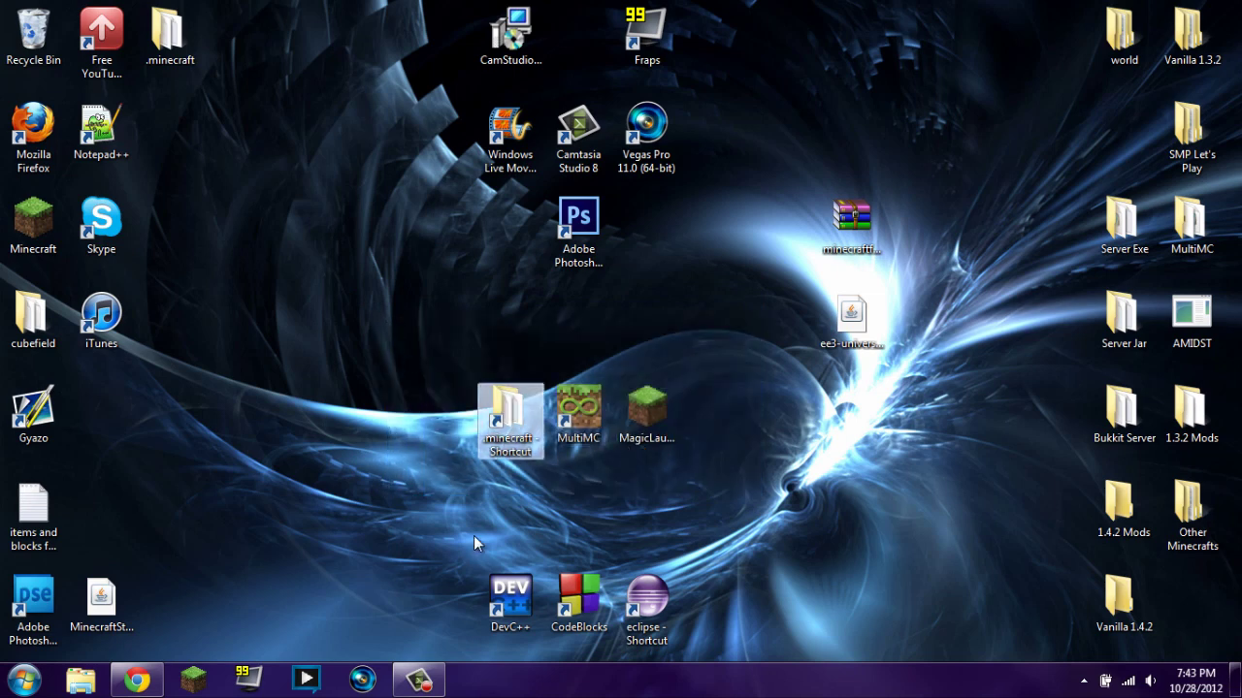
left_click(434, 439)
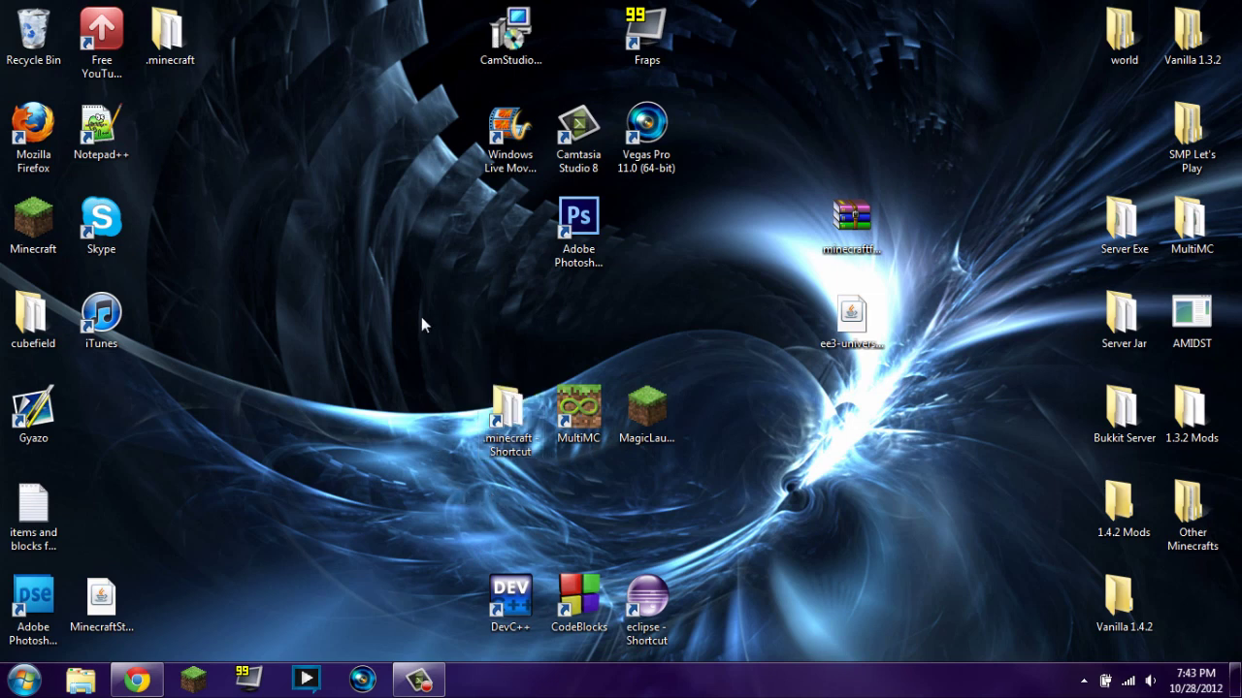
Step: Run %appdata% from the Run dialog, correcting the misspelled %apddata% after the not-found error
key("super+r")
type("%apdd")
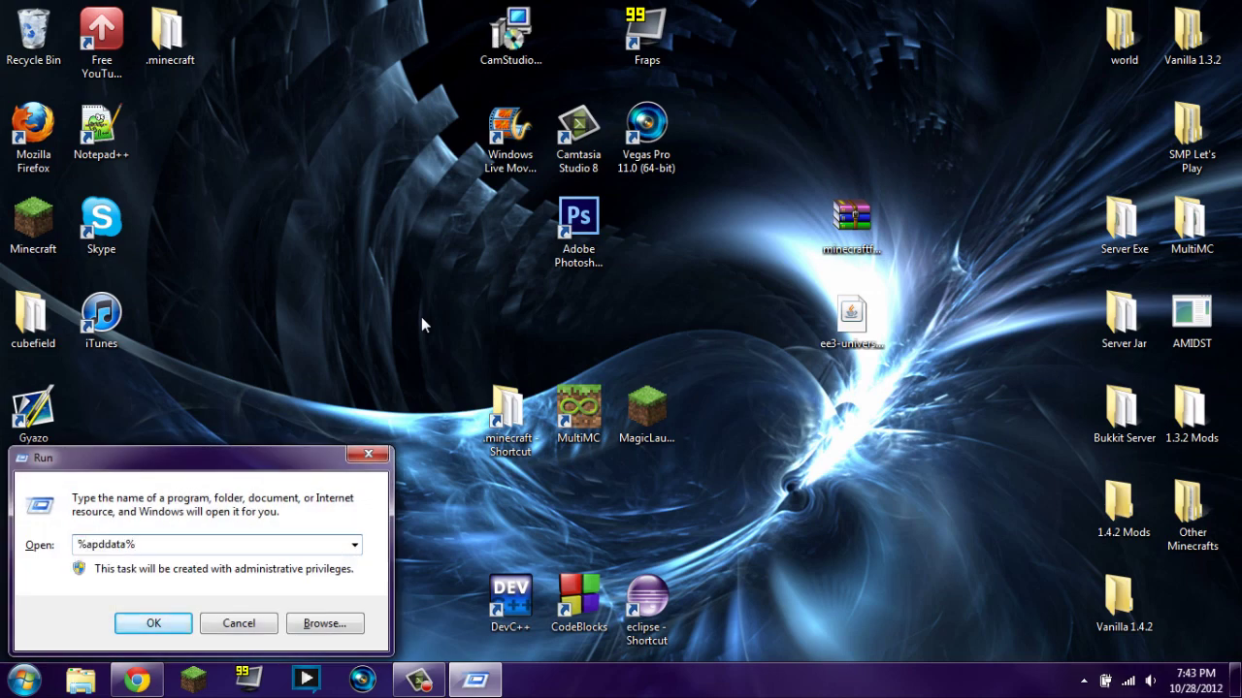
type("ata%")
key("Return")
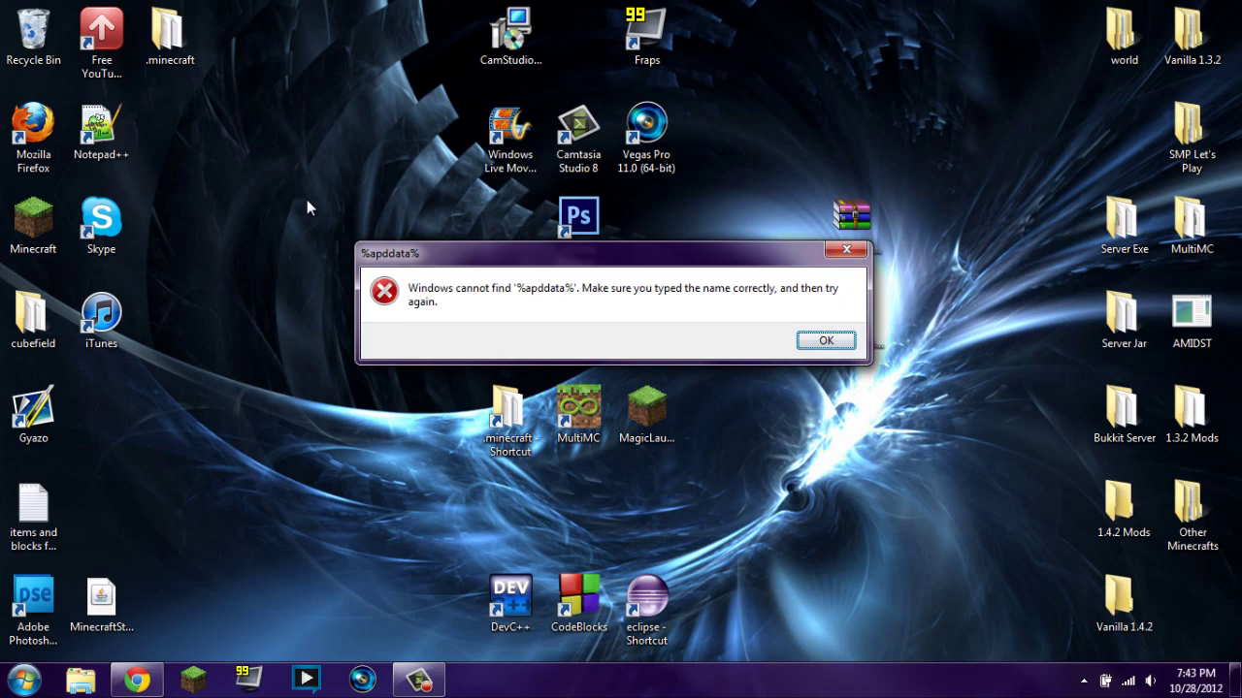
key("Return")
type("%")
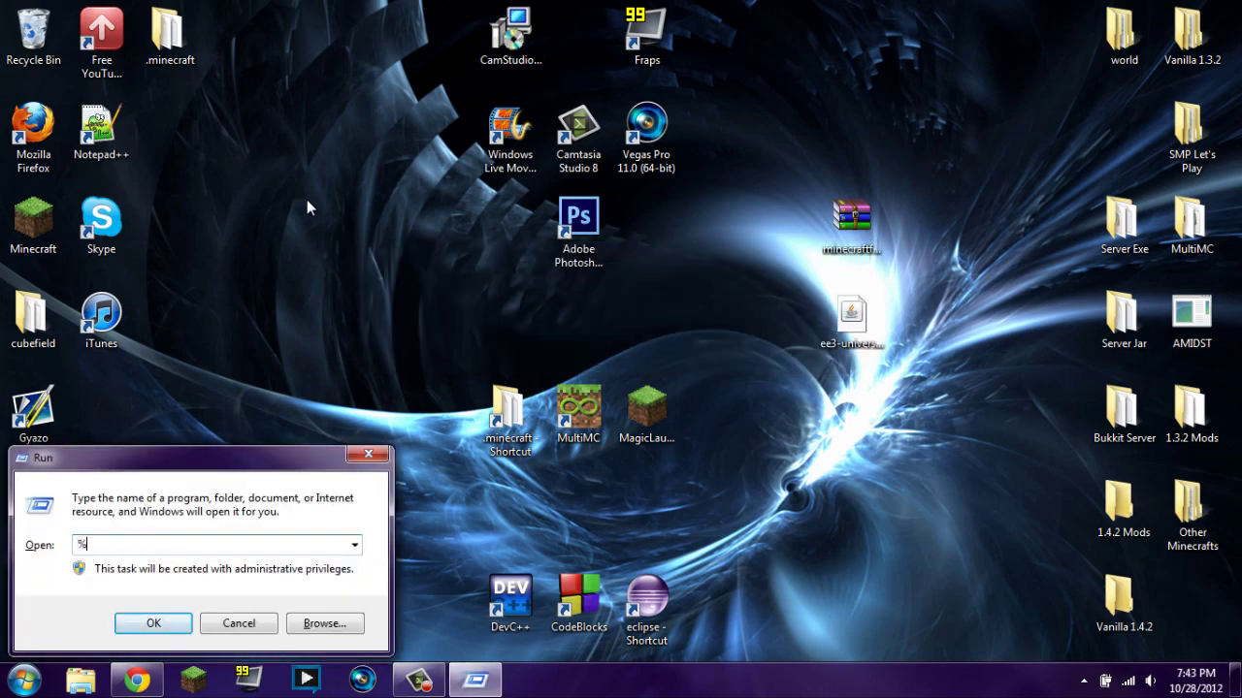
type("appdata%")
key("Return")
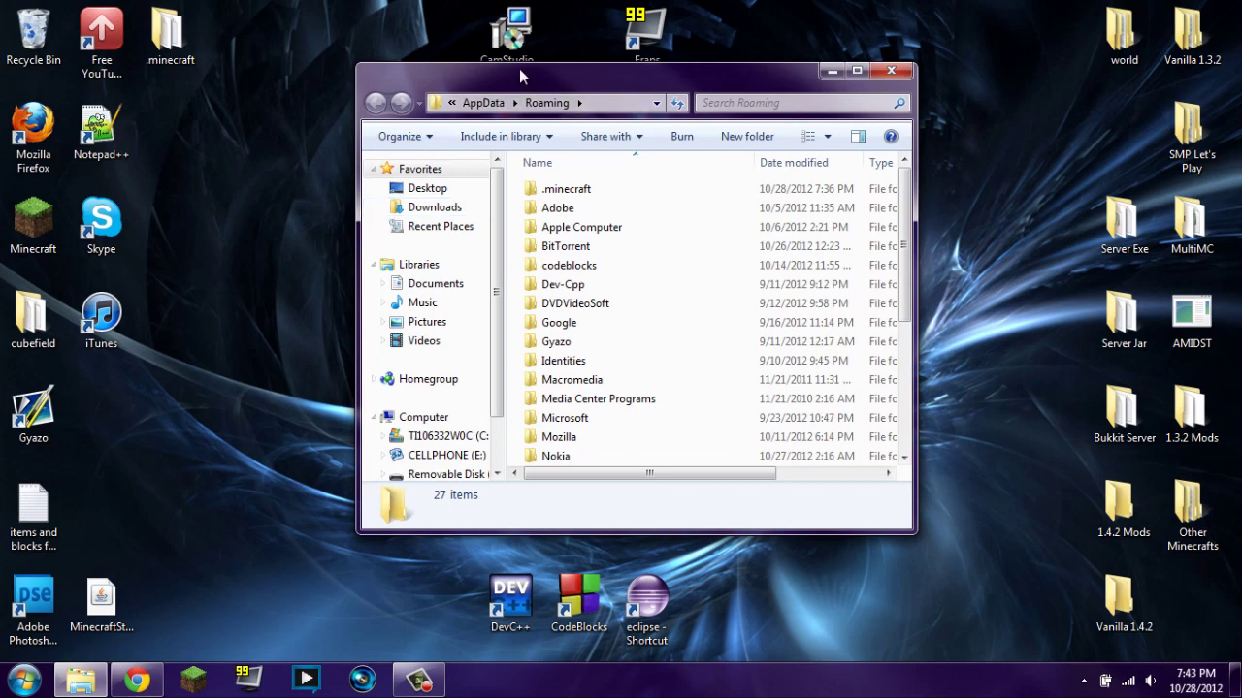
Step: Open .minecraft\bin and select the 4.69 MB minecraft.jar file
double_click(533, 188)
left_click_drag(476, 74, 165, 71)
double_click(238, 188)
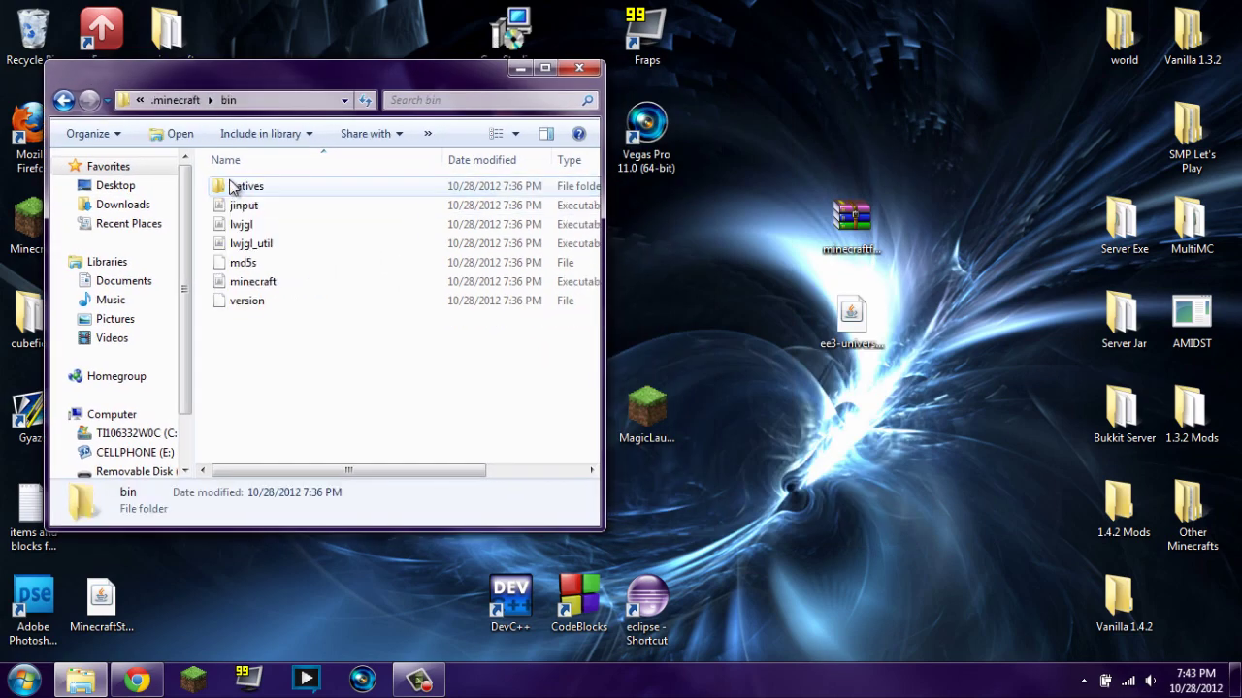
left_click(230, 282)
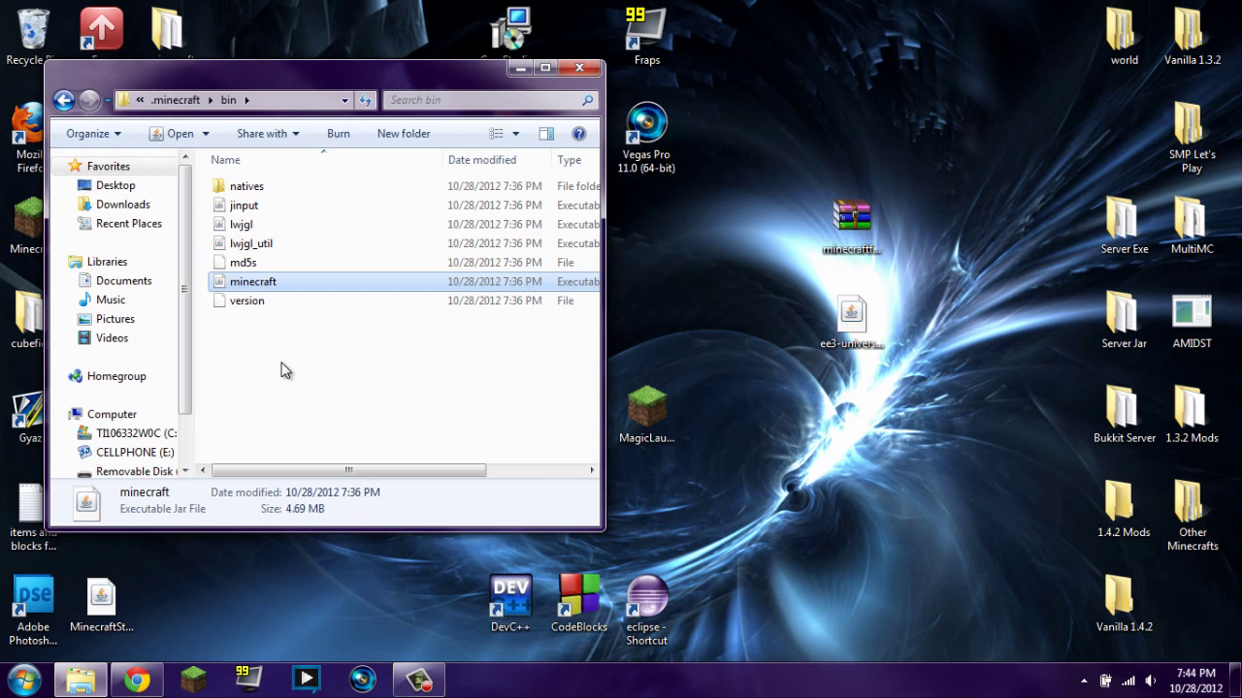
Step: Open minecraft.jar with WinRAR archiver and dismiss the licence reminder
right_click(220, 282)
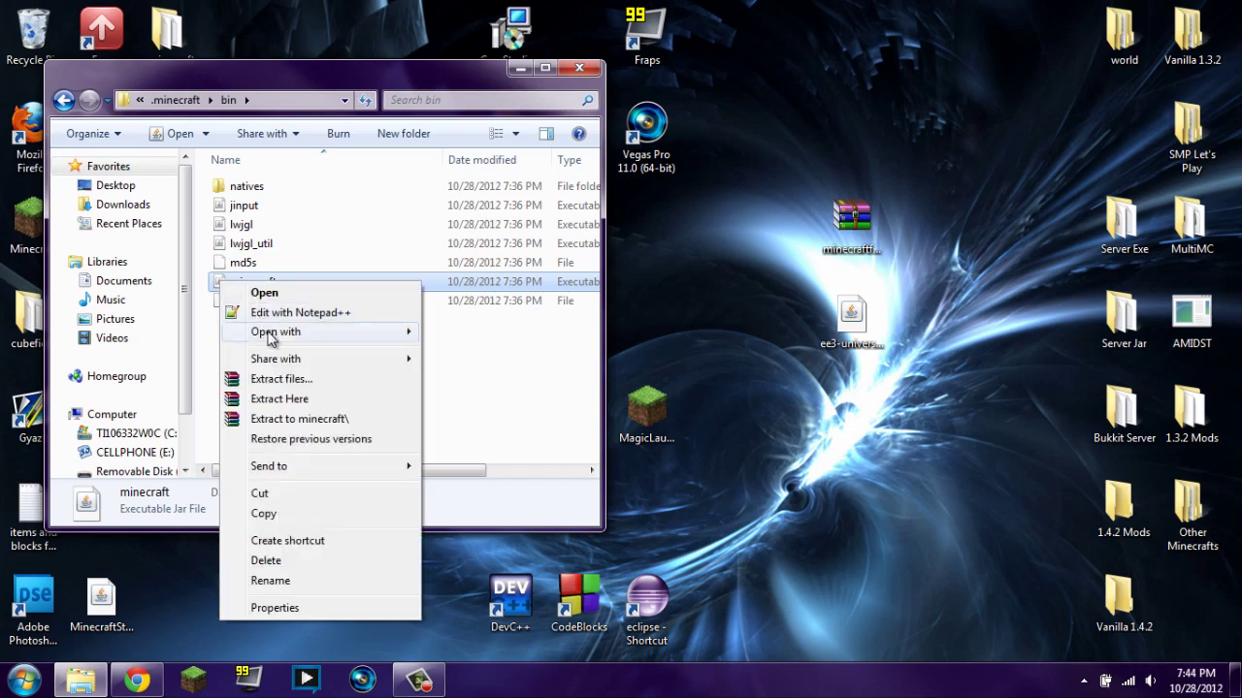
mouse_move(275, 335)
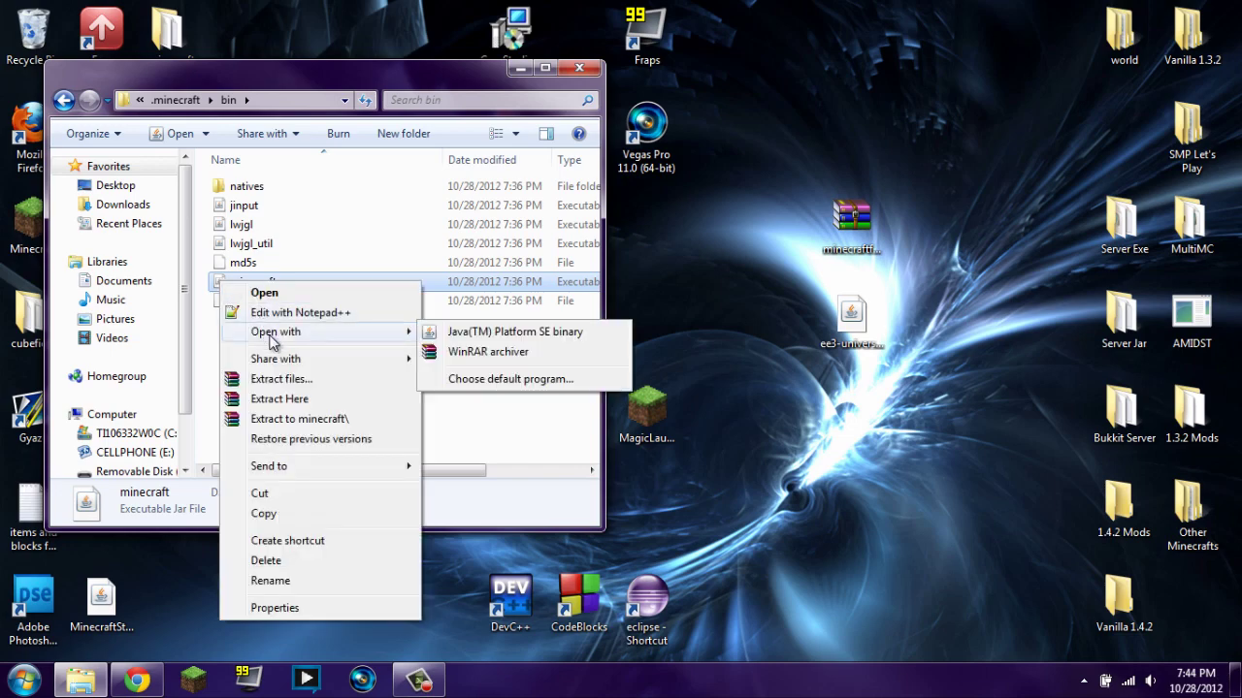
left_click(466, 354)
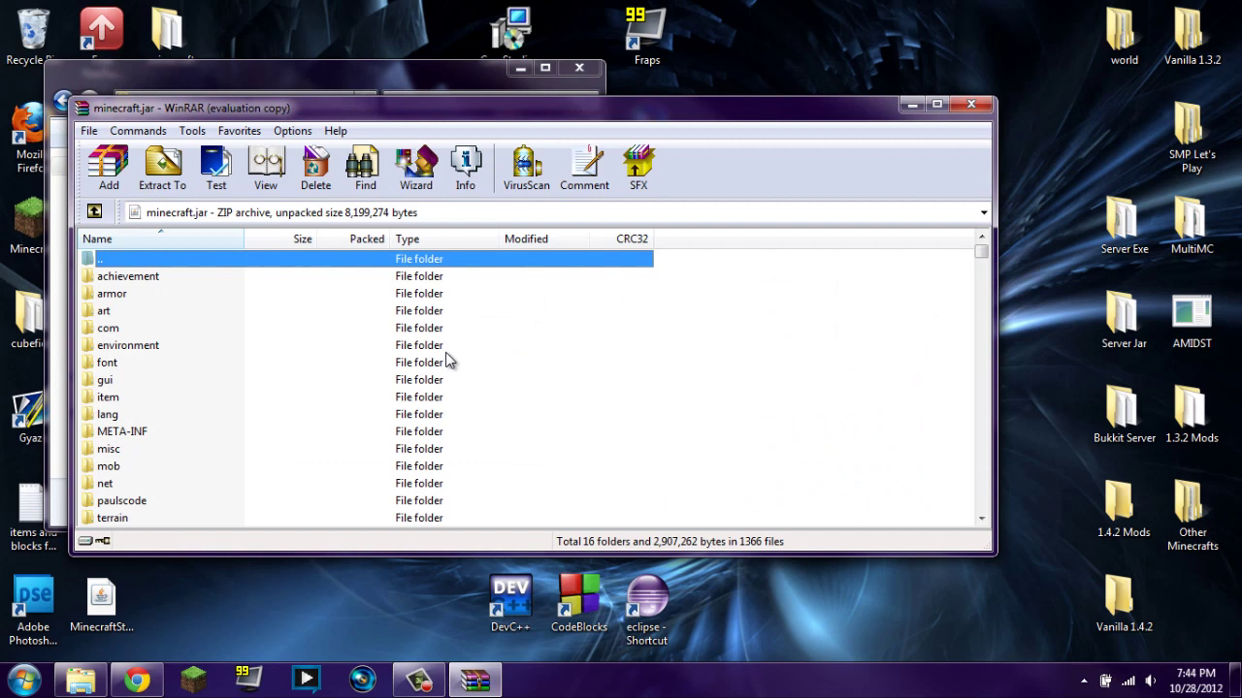
left_click(630, 334)
Step: Delete the META-INF folder from minecraft.jar
left_click(118, 432)
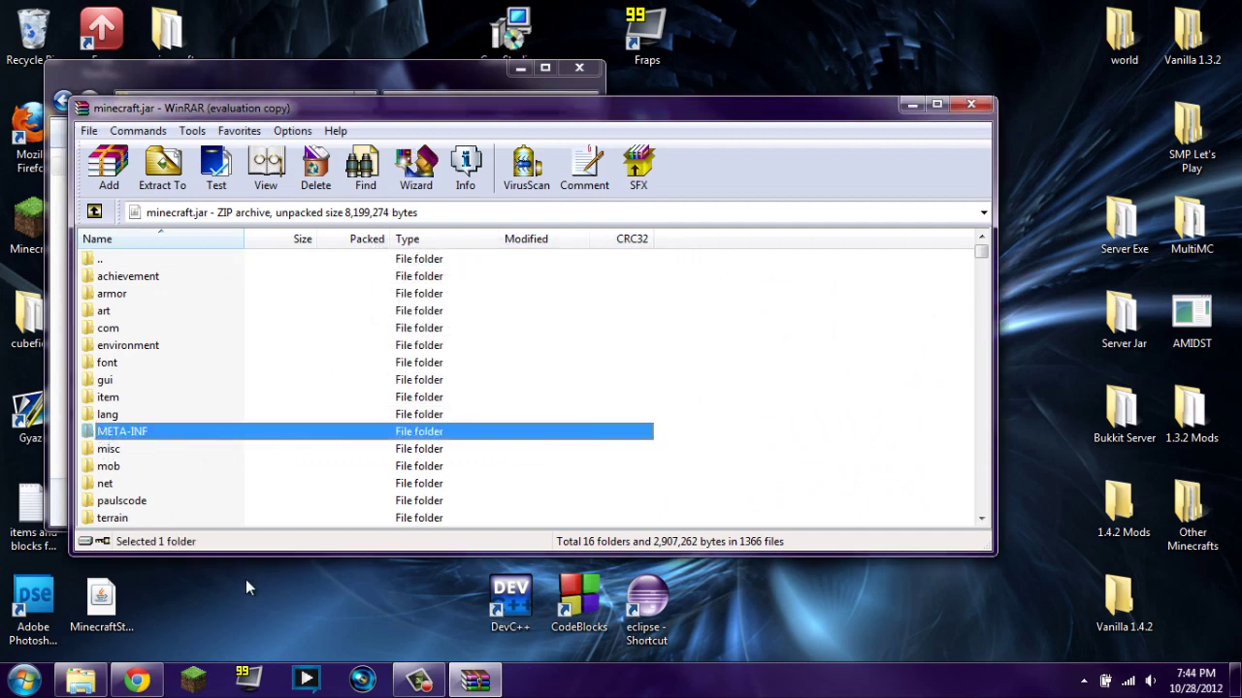
key("Delete")
key("Return")
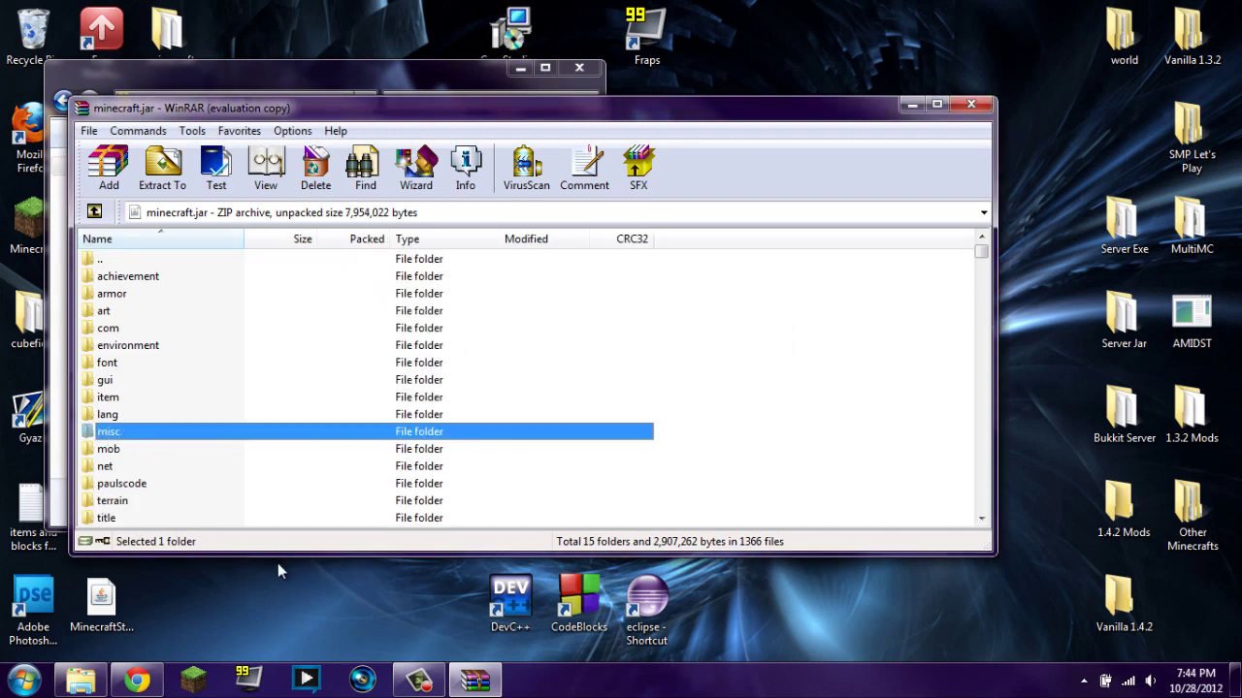
left_click_drag(691, 121, 500, 123)
Step: Open minecraftforge-universal-6.0.1.345.zip from the desktop in WinRAR
left_click(846, 213)
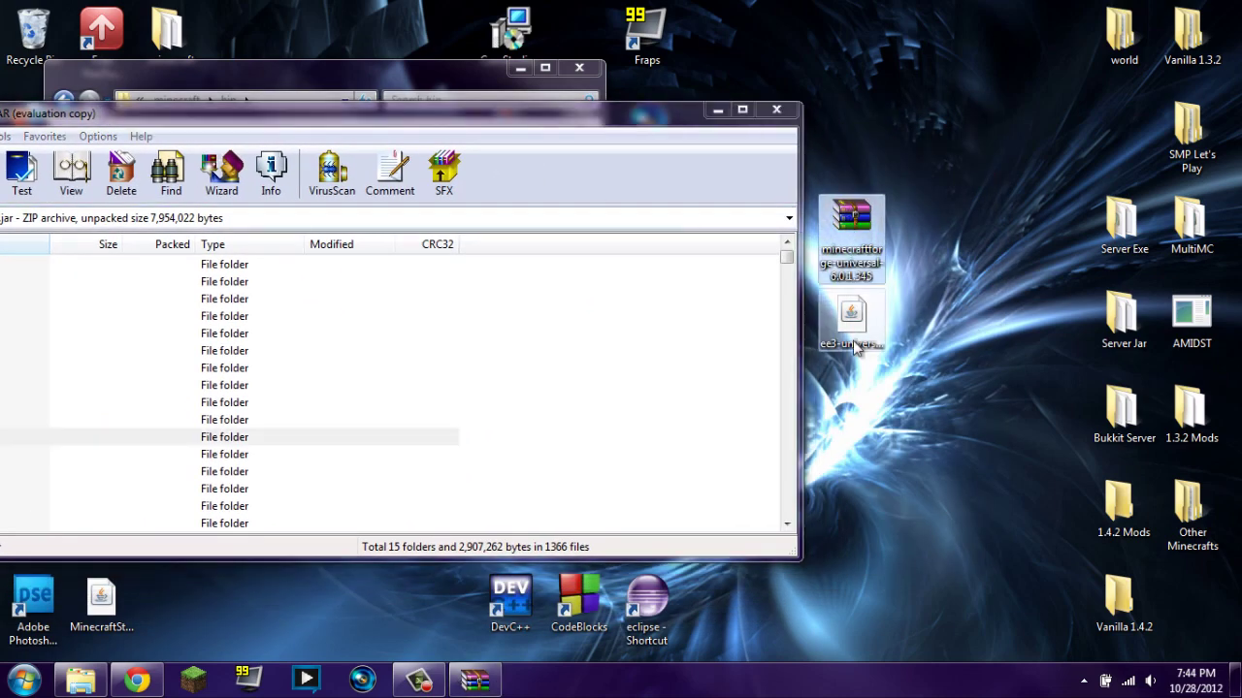
double_click(853, 221)
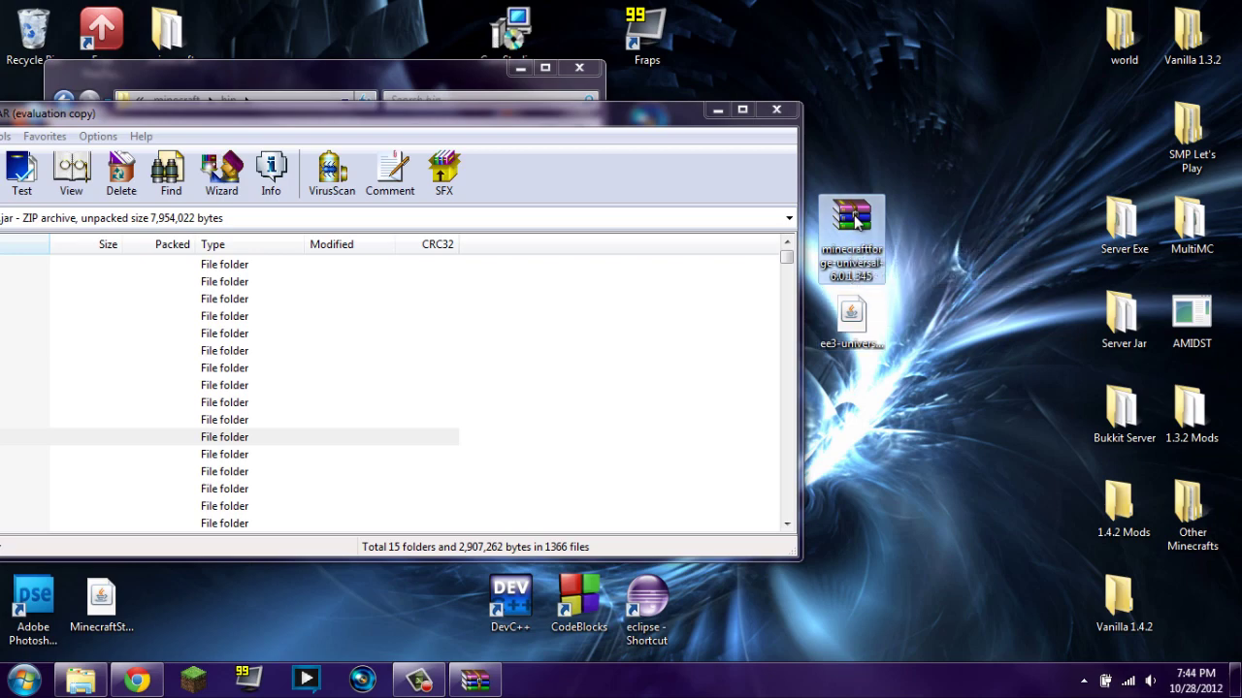
left_click_drag(838, 110, 1204, 24)
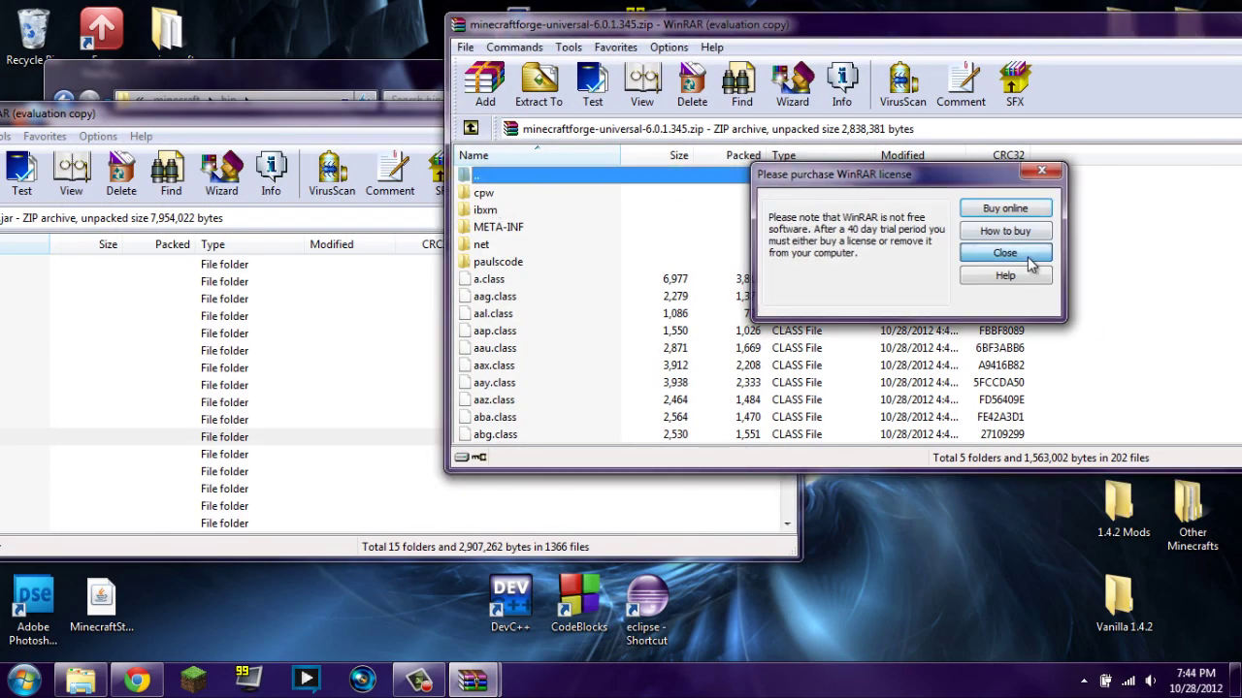
left_click(1028, 256)
left_click(721, 255)
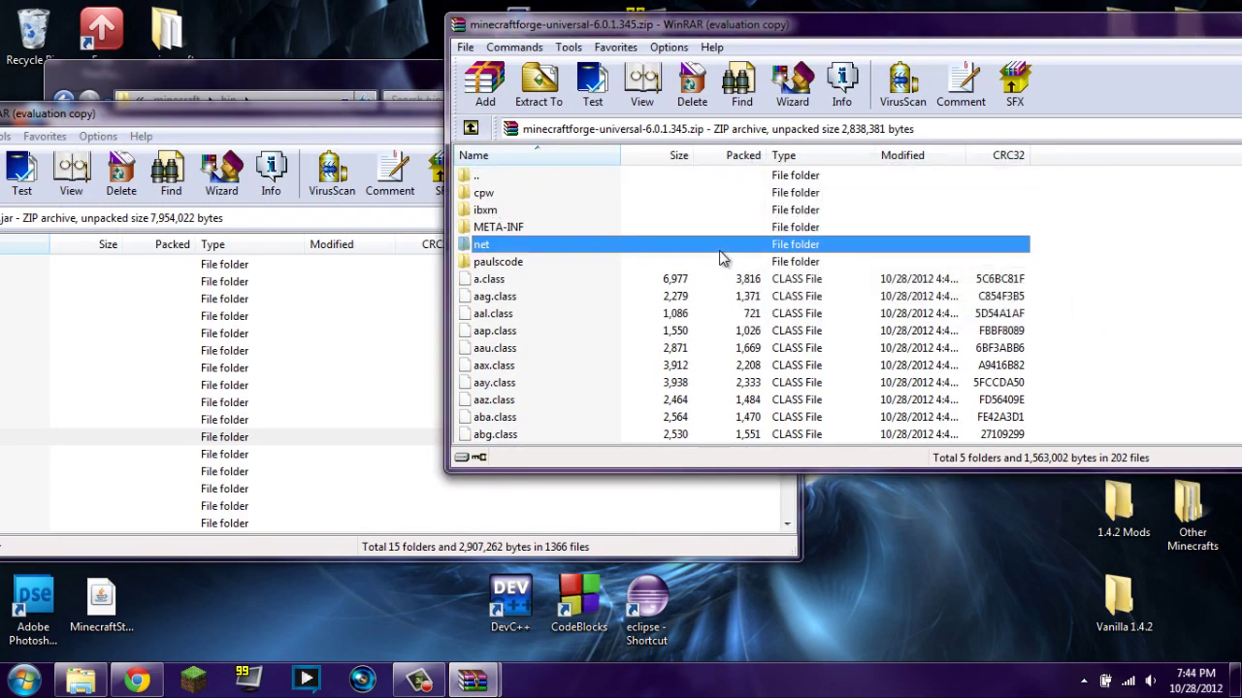
Step: Select every file in the Forge archive, from the cpw folder down, excluding the parent entry
key("ctrl+a")
left_click(472, 177, "ctrl")
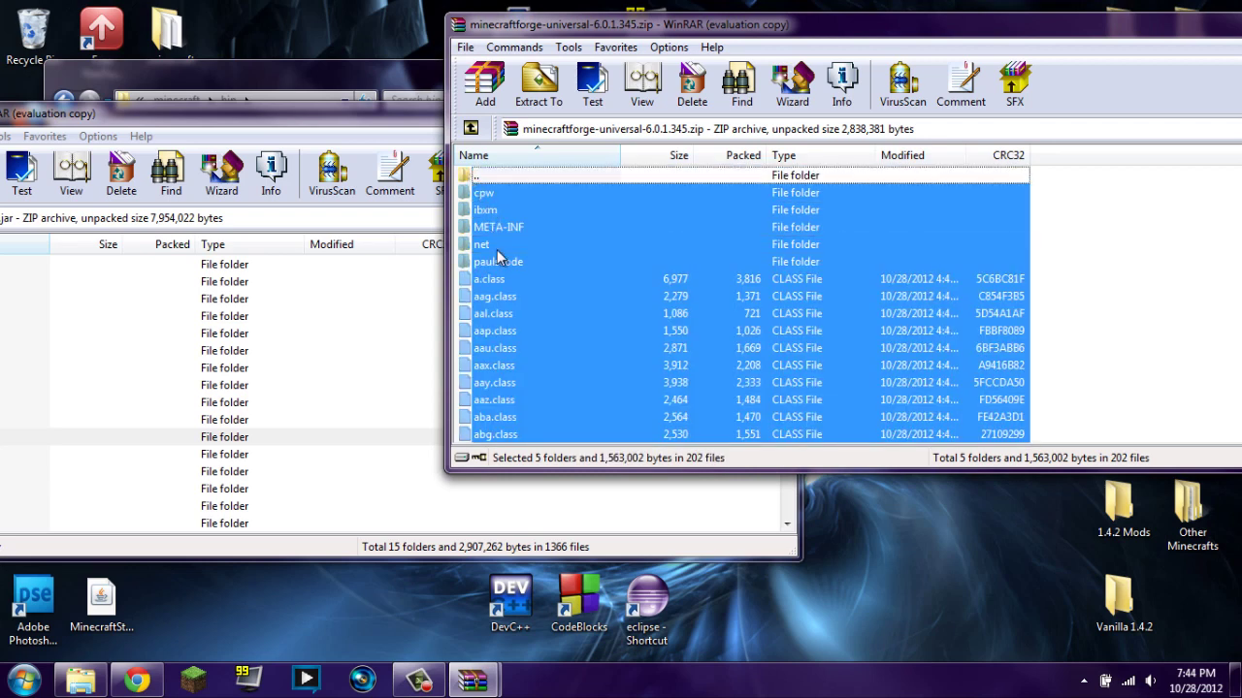
left_click(472, 194)
scroll(471, 360, "down", 15)
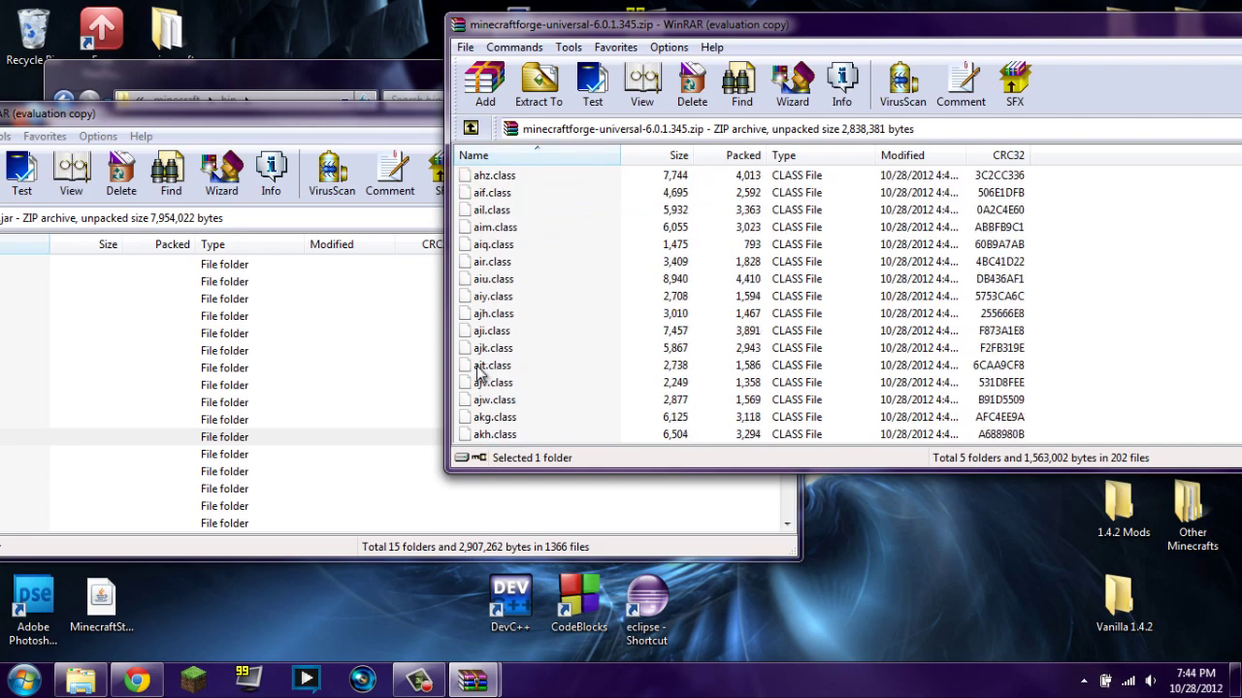
scroll(500, 412, "down", 20)
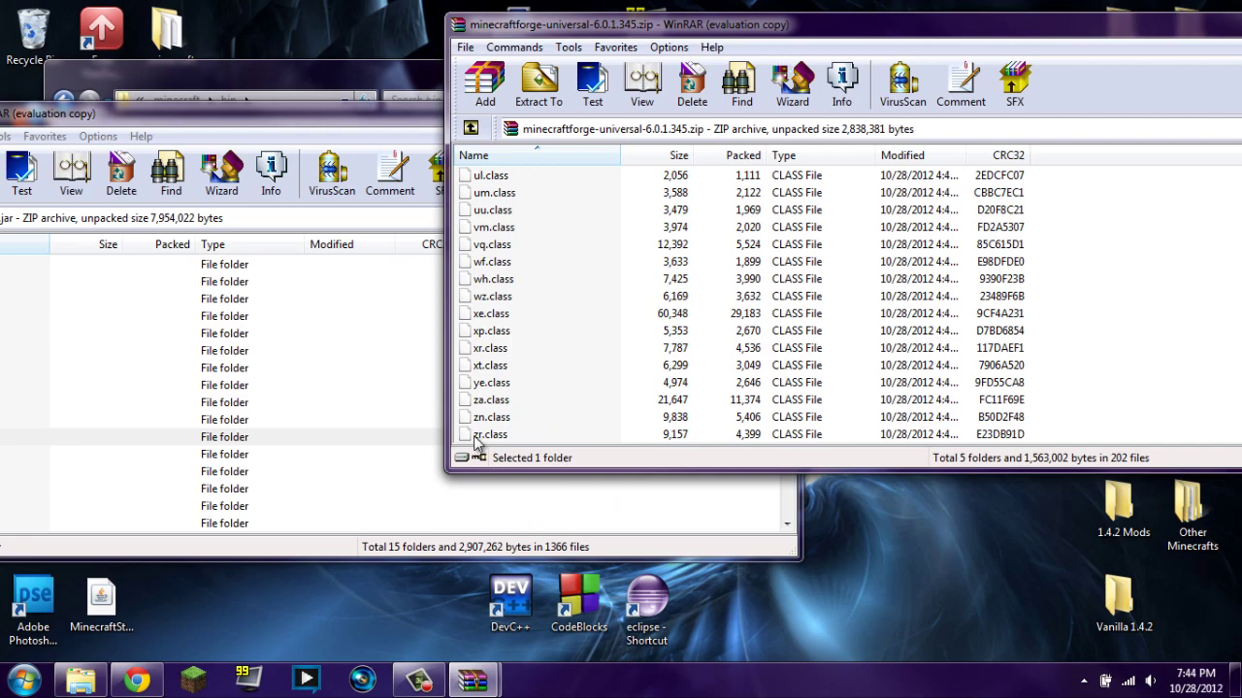
left_click(475, 438, "shift")
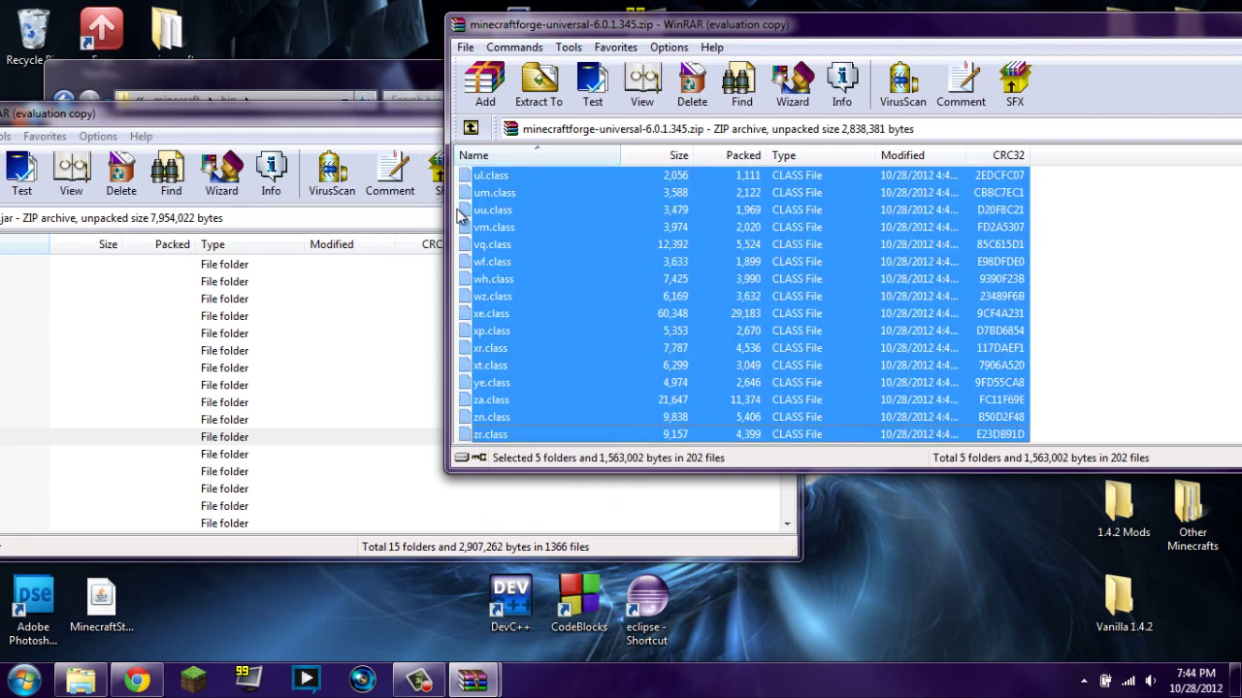
Step: Add the selected Forge files into minecraft.jar, then close both archive windows
left_click_drag(461, 215, 229, 316)
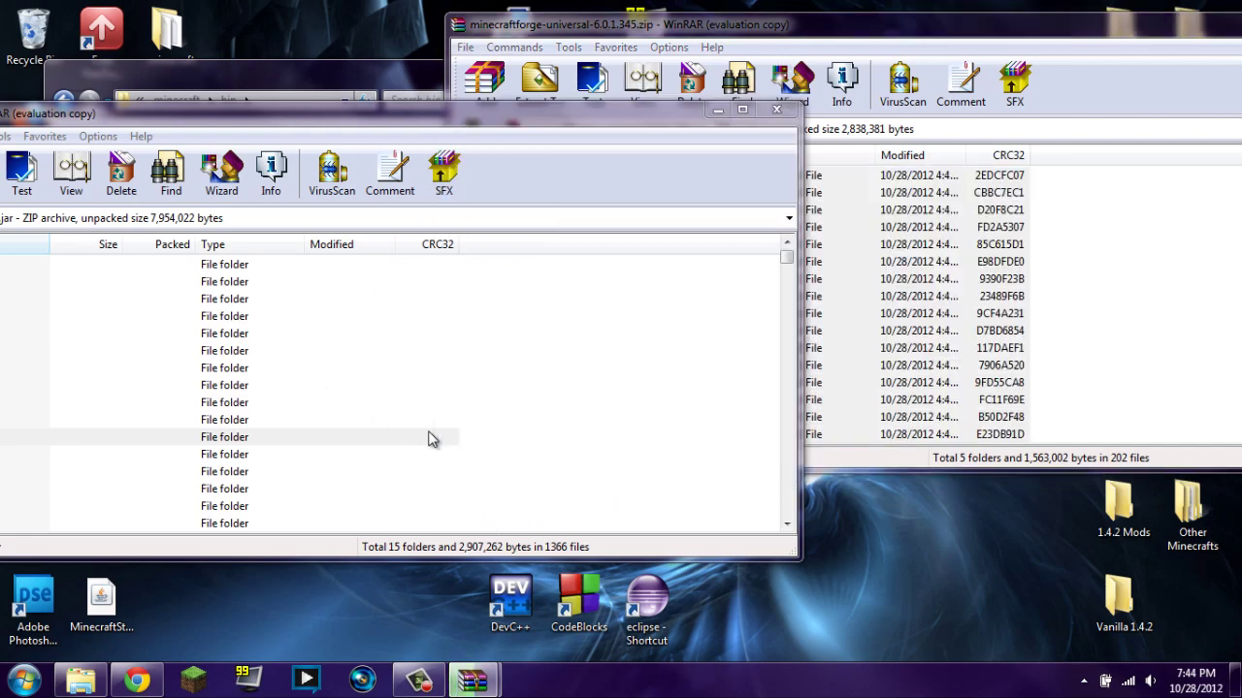
left_click(349, 490)
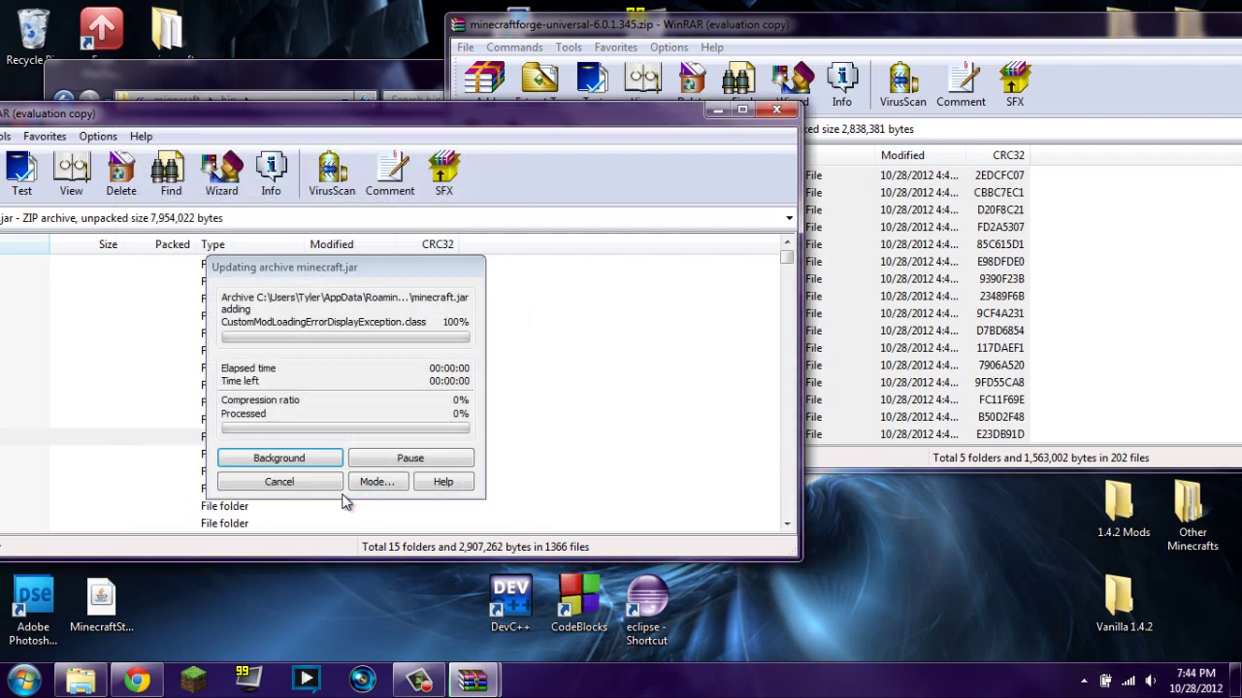
left_click(763, 112)
left_click_drag(582, 24, 277, 24)
key("Escape")
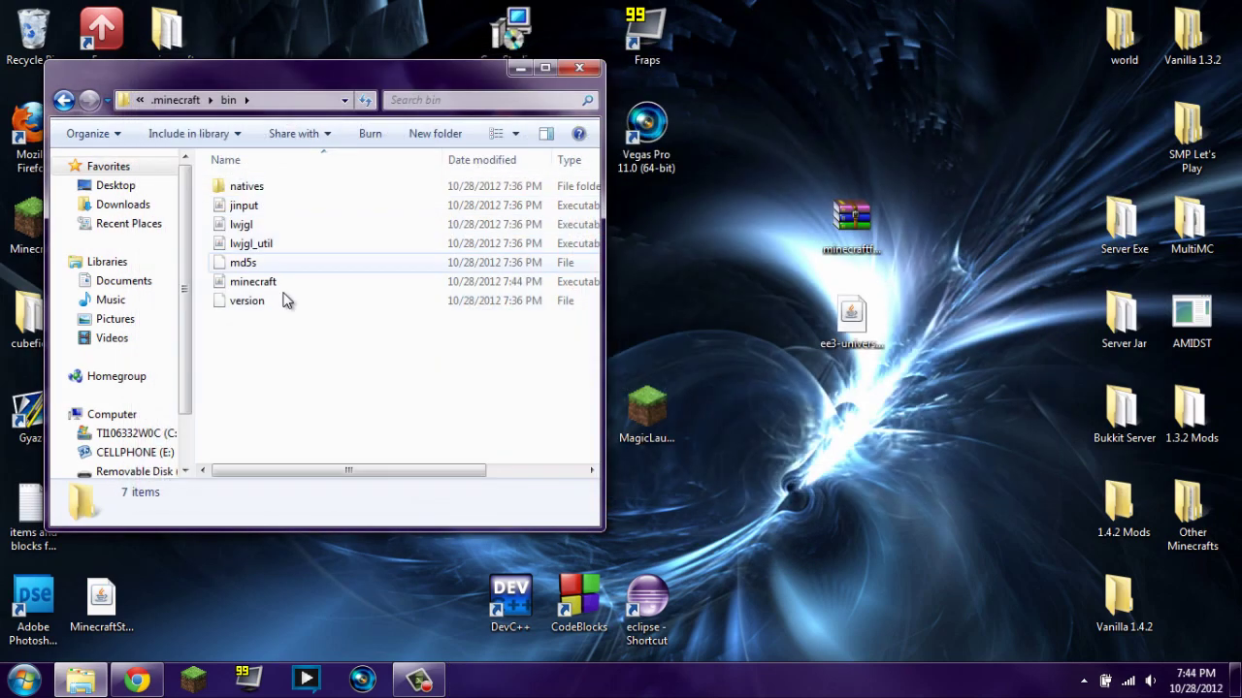
Step: Launch Minecraft 1.4.2, confirm Forge 6.0.1.345 with 3 mods loaded, then quit
left_click(187, 682)
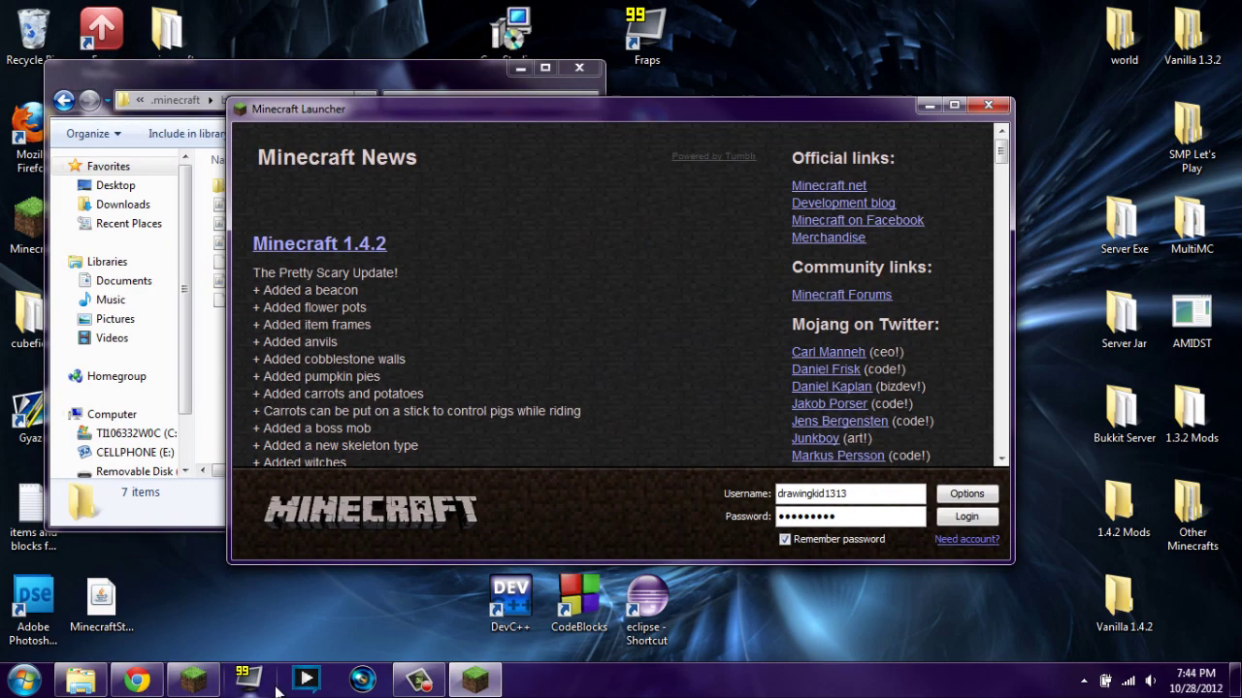
left_click(979, 514)
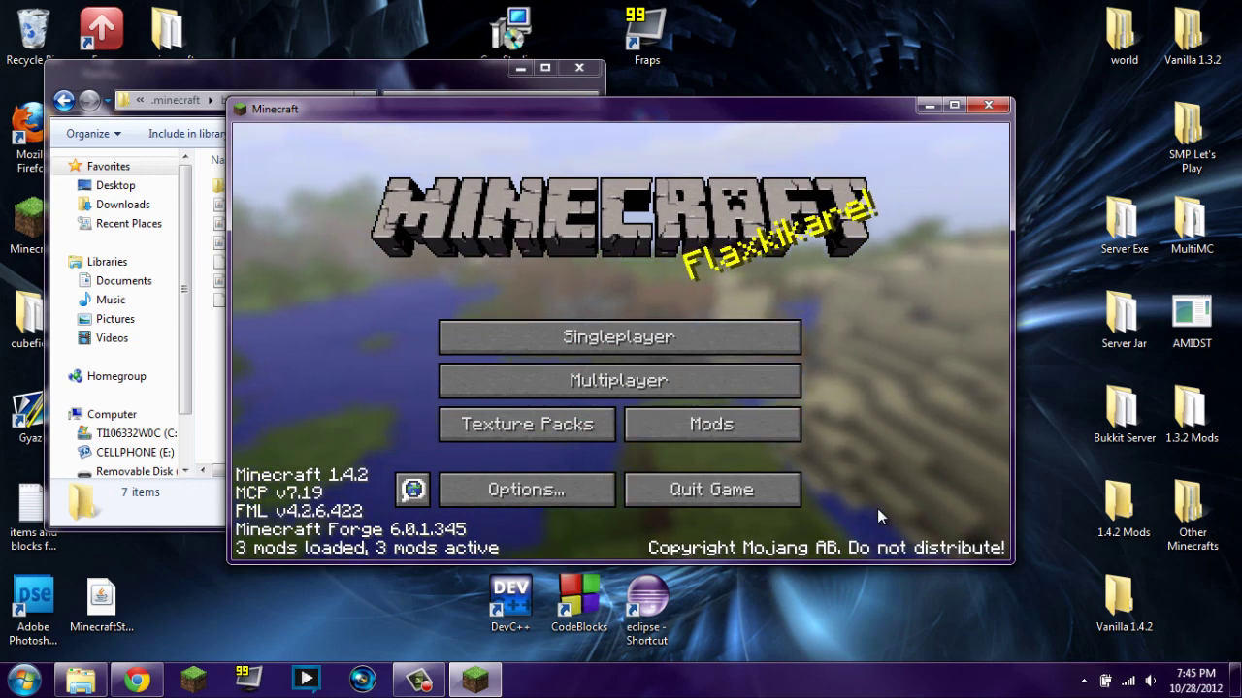
left_click(703, 492)
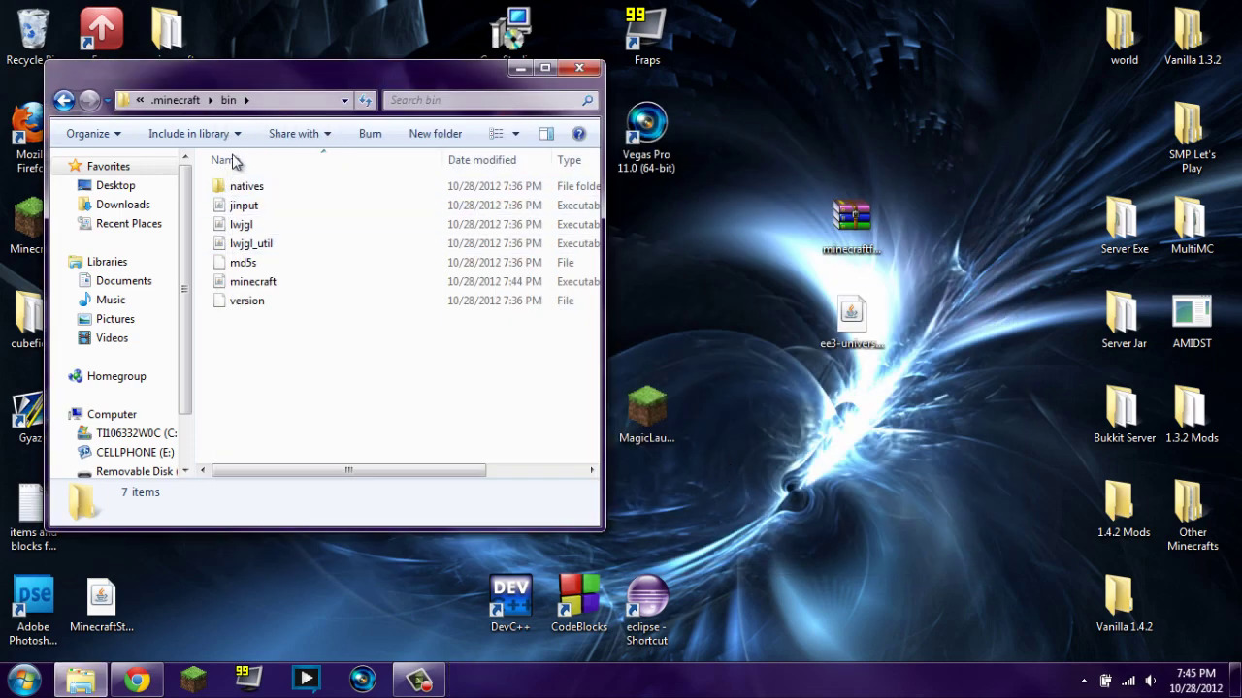
Step: Go up to .minecraft and open its empty mods folder
left_click(175, 100)
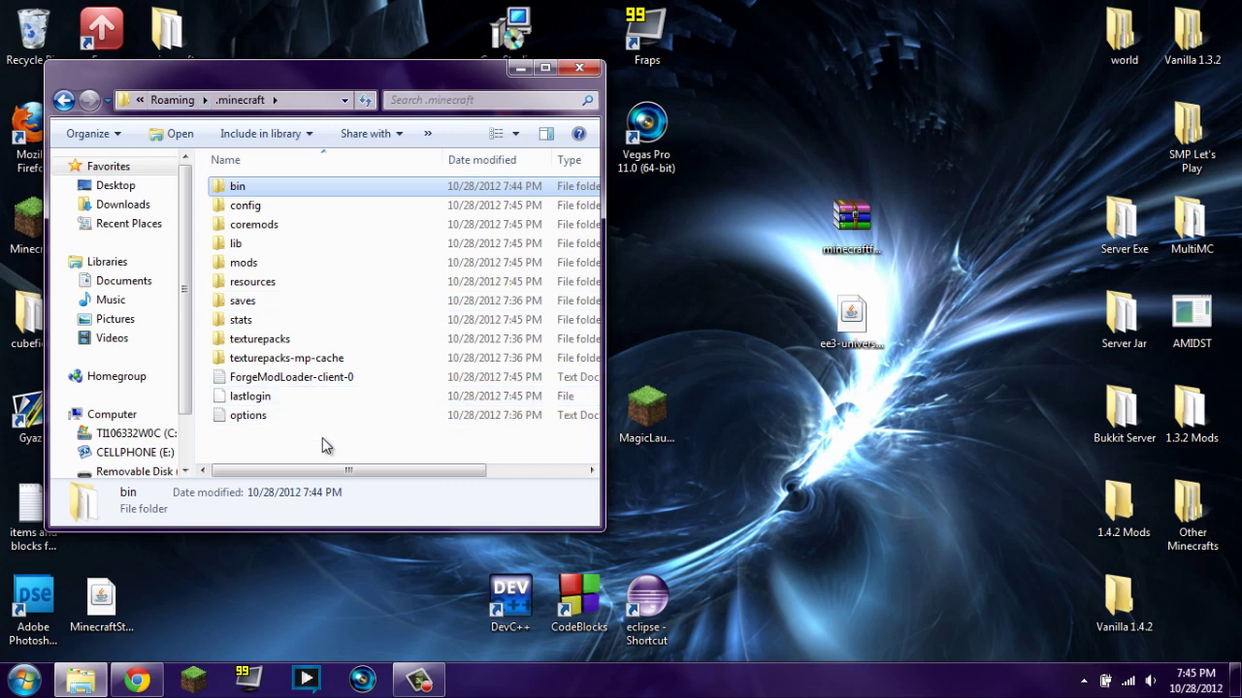
key("ctrl+a")
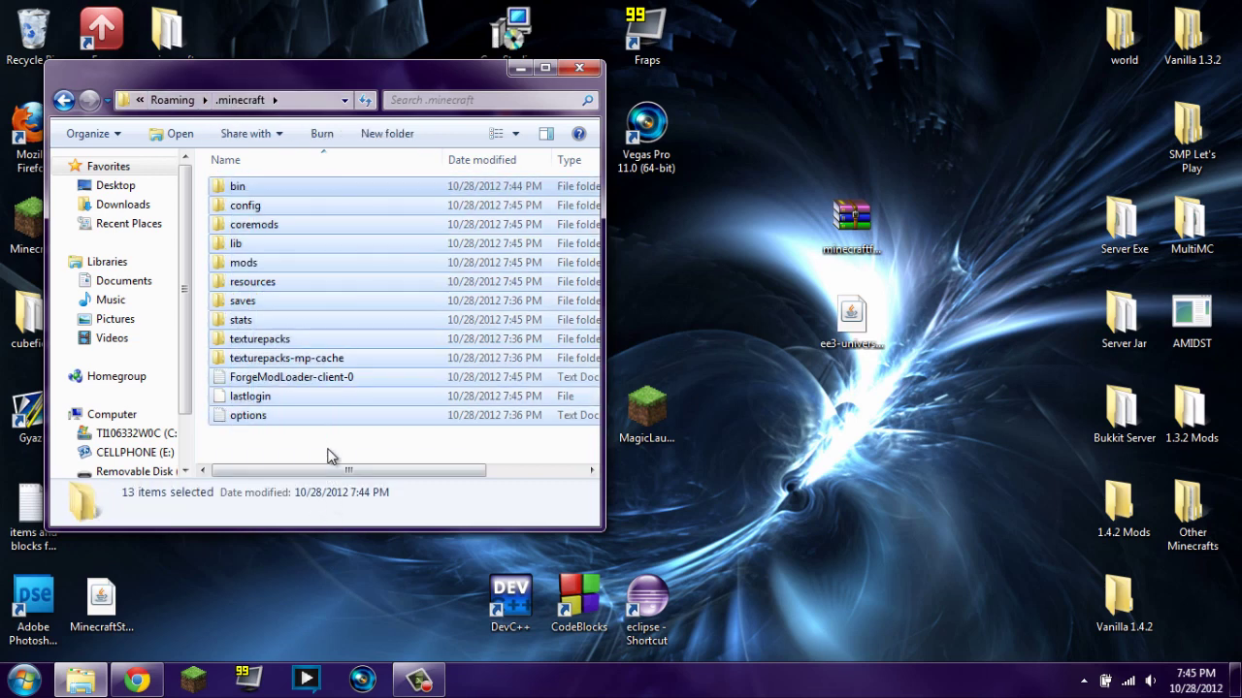
left_click(258, 263)
double_click(259, 266)
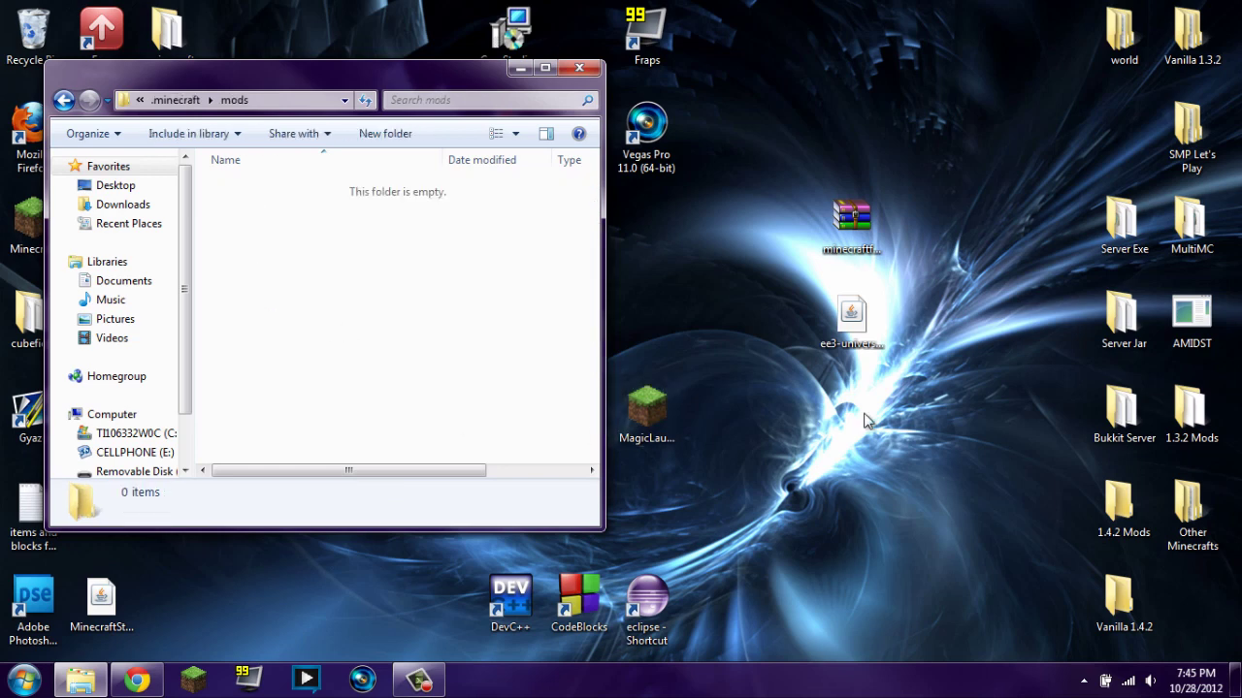
Step: Copy the ee3-universal-pre1 jar (310 KB) from the desktop into mods, verify it, and close Explorer
left_click(851, 320)
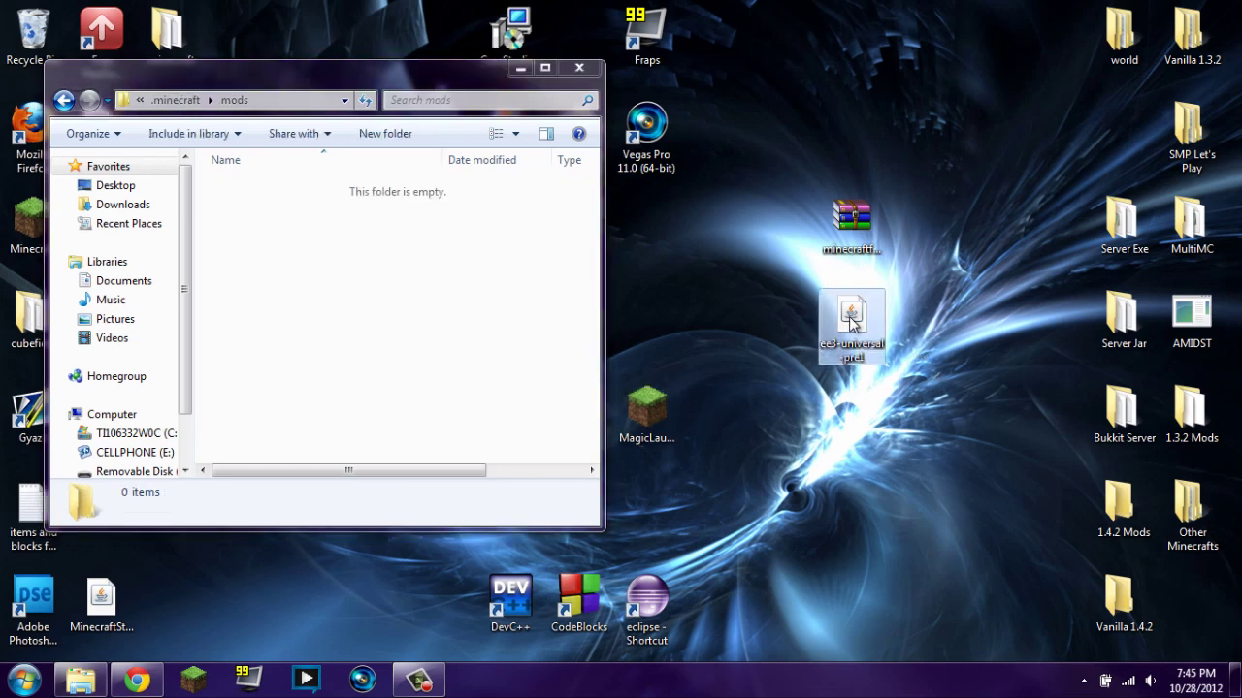
left_click_drag(851, 323, 296, 238)
left_click_drag(374, 471, 312, 472)
left_click(171, 101)
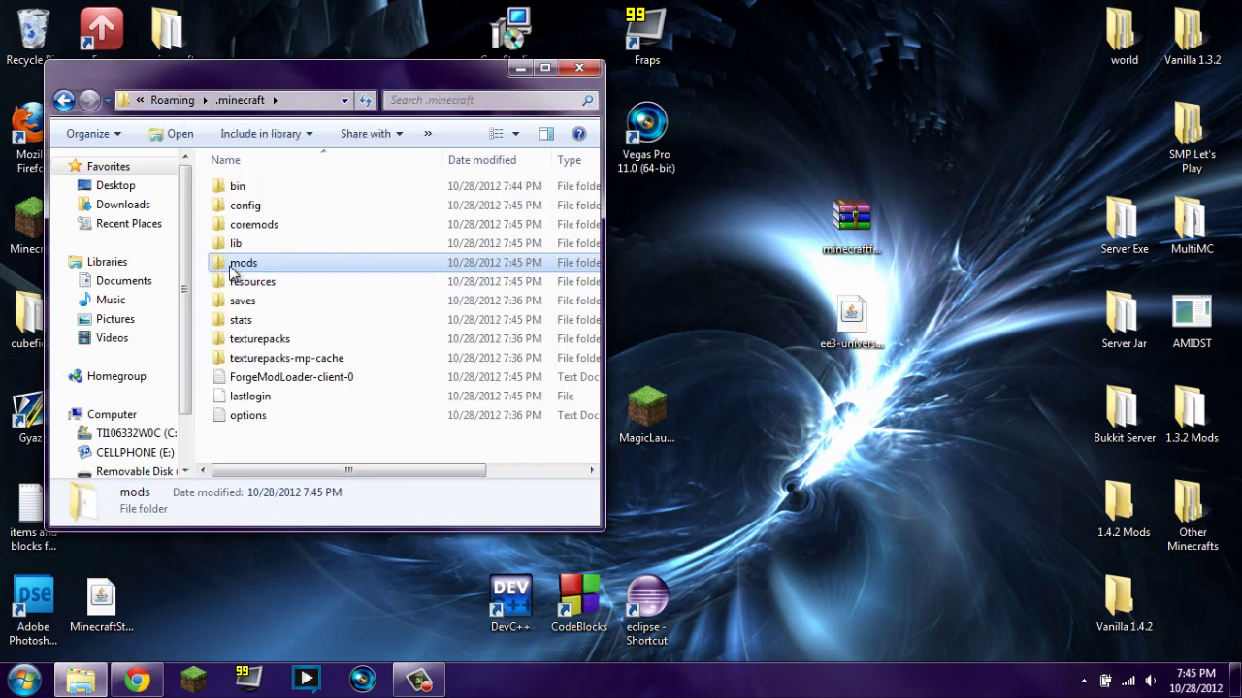
double_click(231, 256)
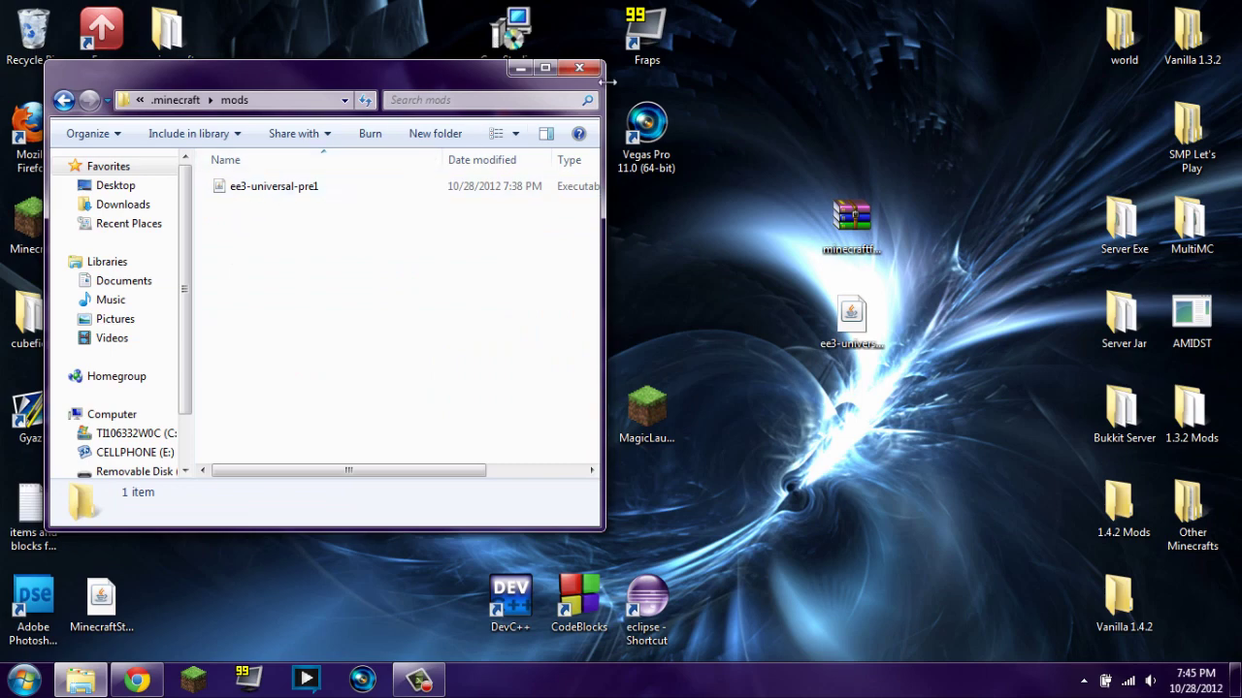
left_click(578, 70)
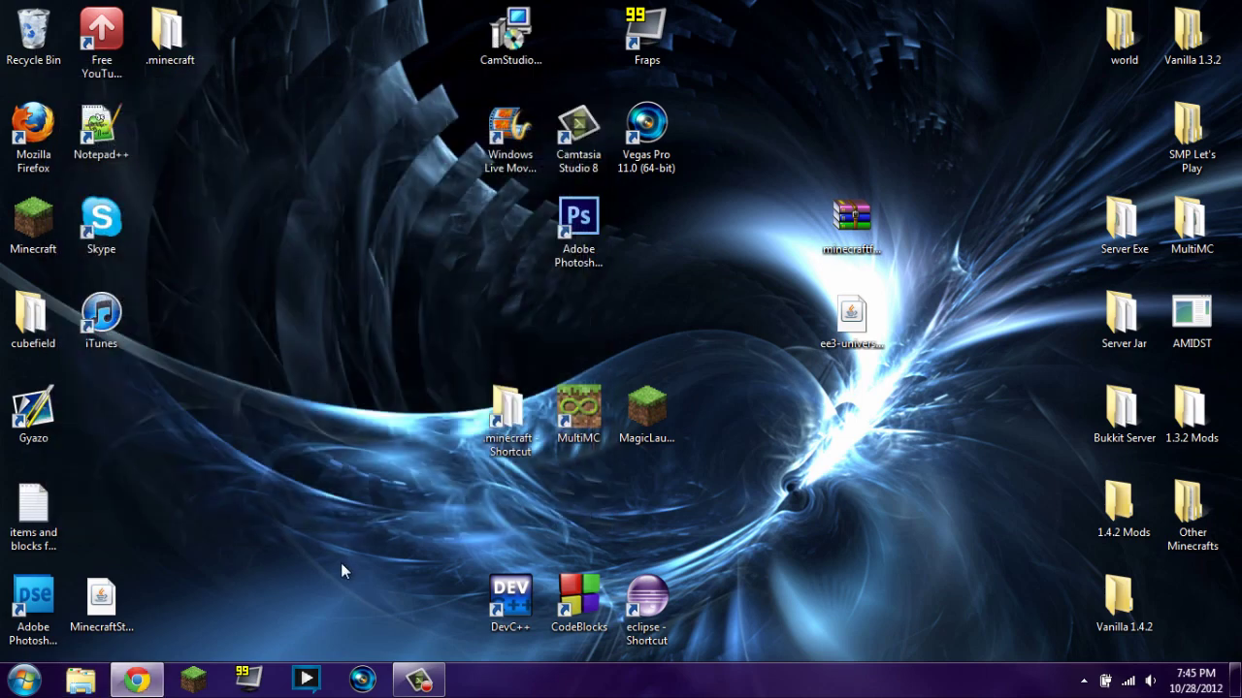
Step: Relaunch the modded Minecraft and create a Creative-mode world named New World
left_click(195, 680)
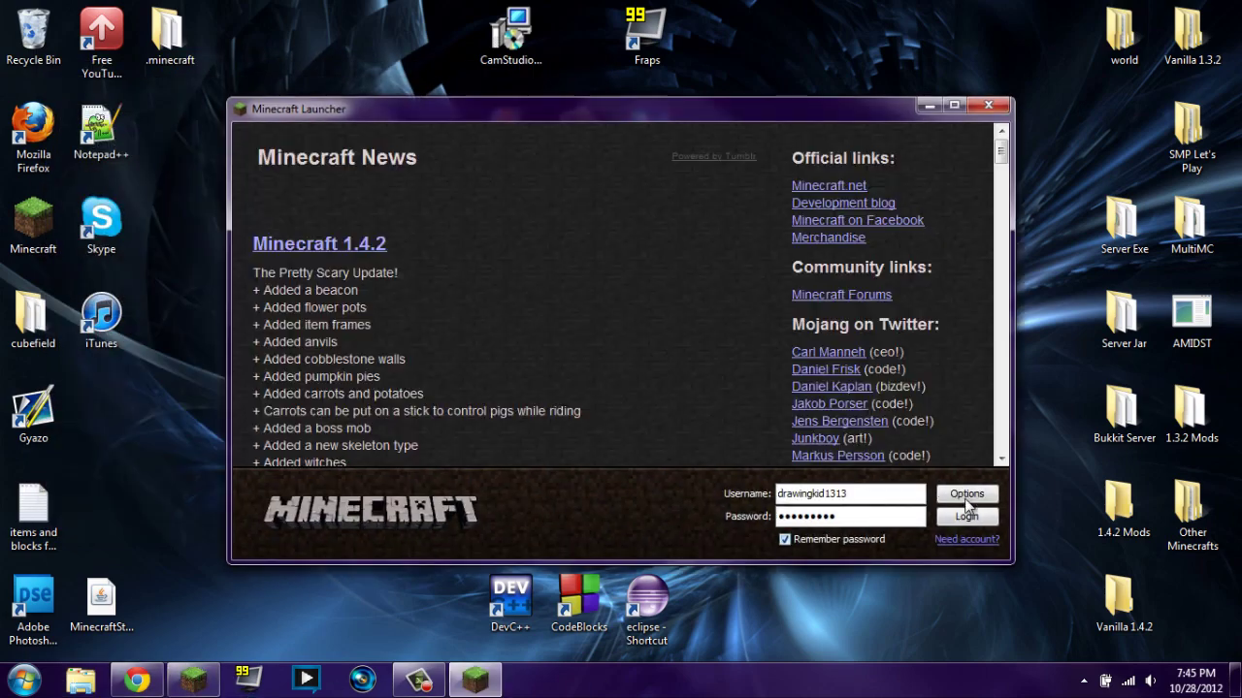
left_click(953, 516)
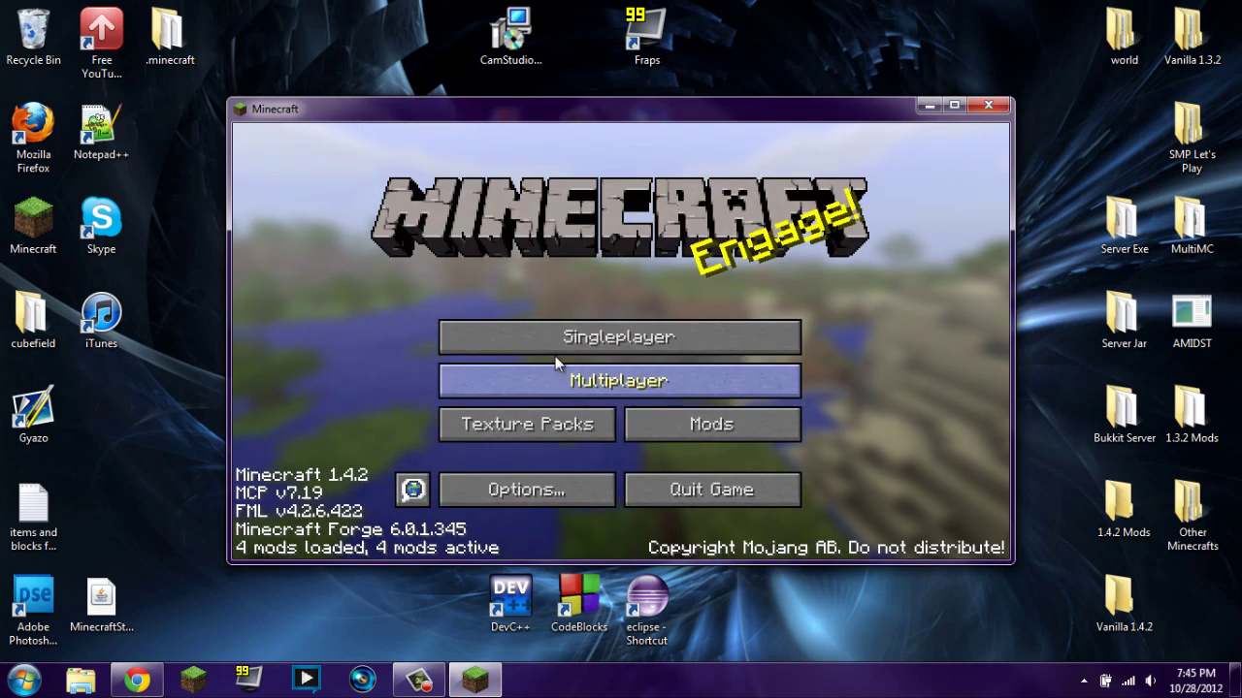
left_click(594, 336)
left_click(723, 402)
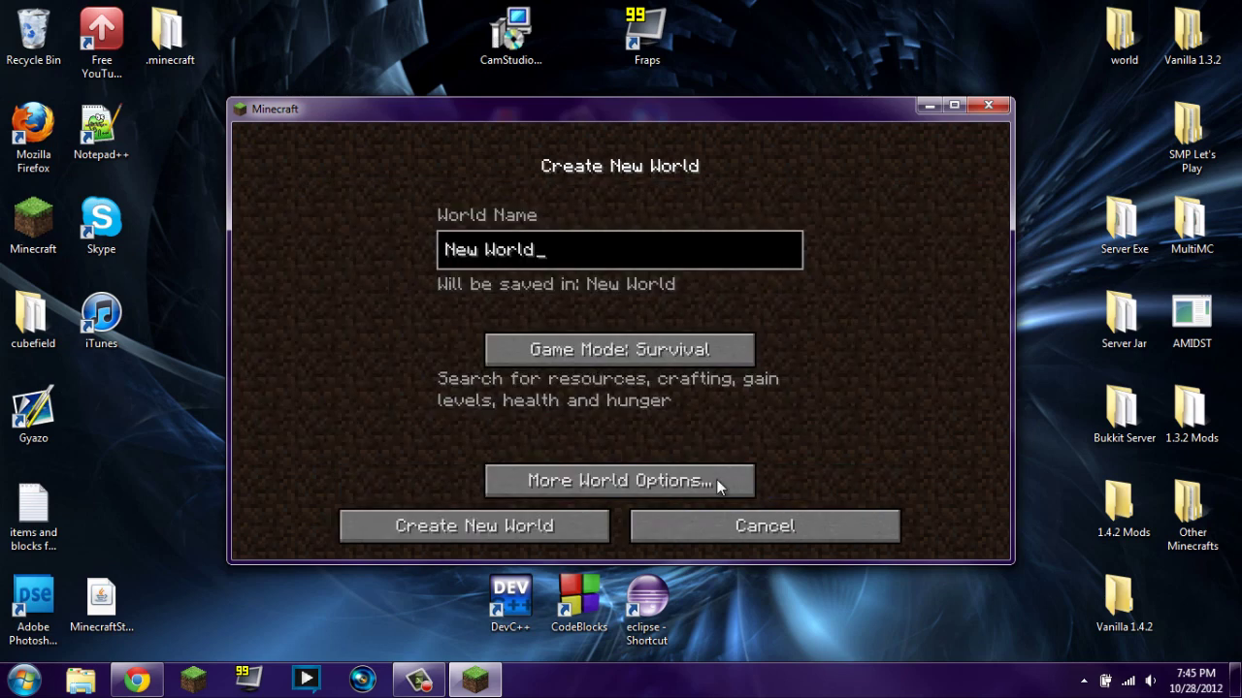
left_click(633, 354)
left_click(633, 354)
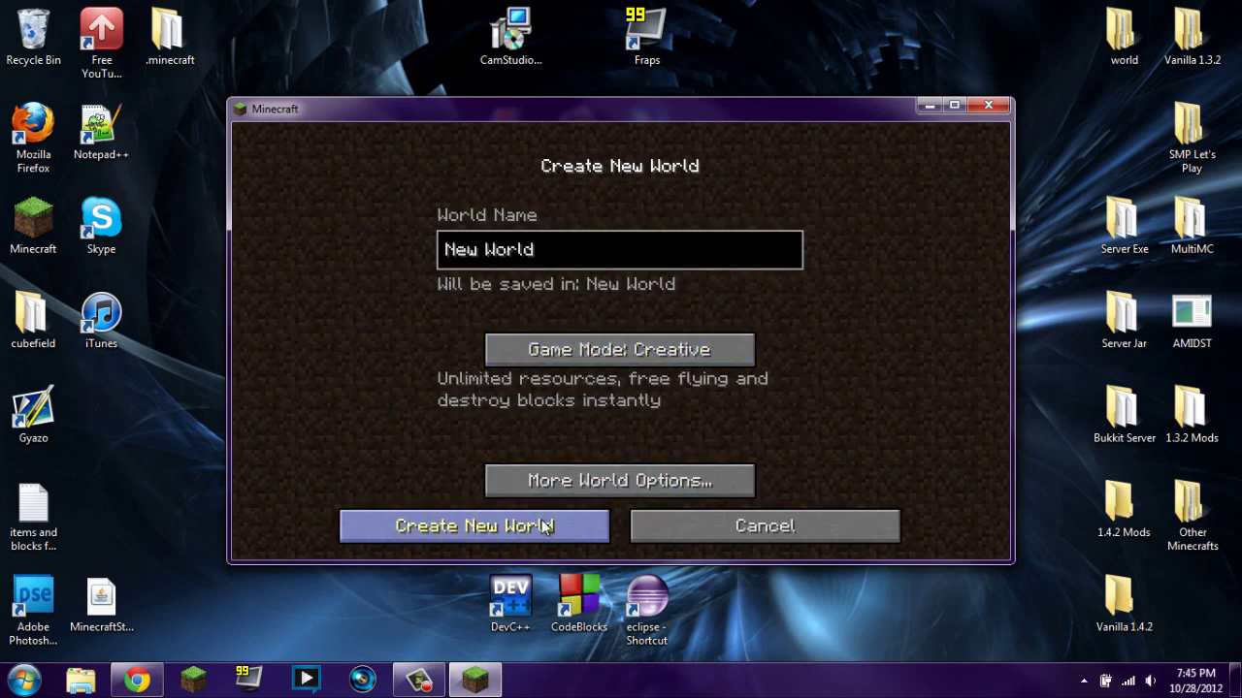
left_click(474, 526)
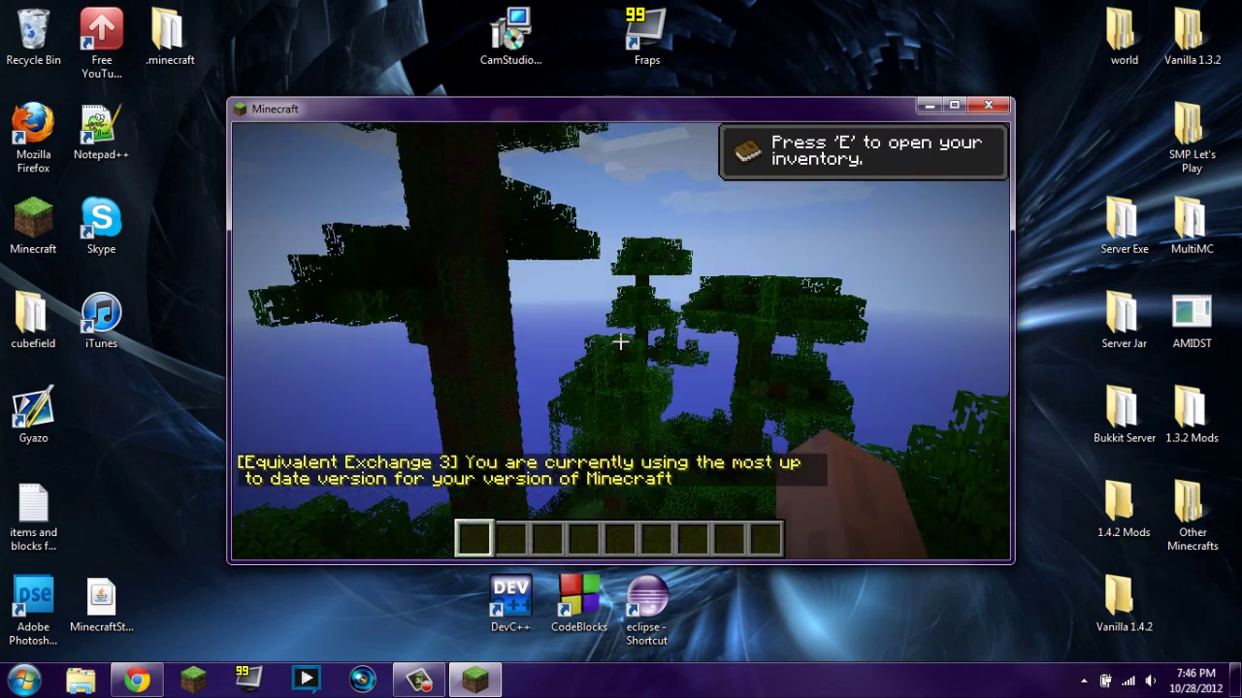
Step: Put the Equivalent Exchange 3 Calcinator from the creative inventory into the first hotbar slot
key("t")
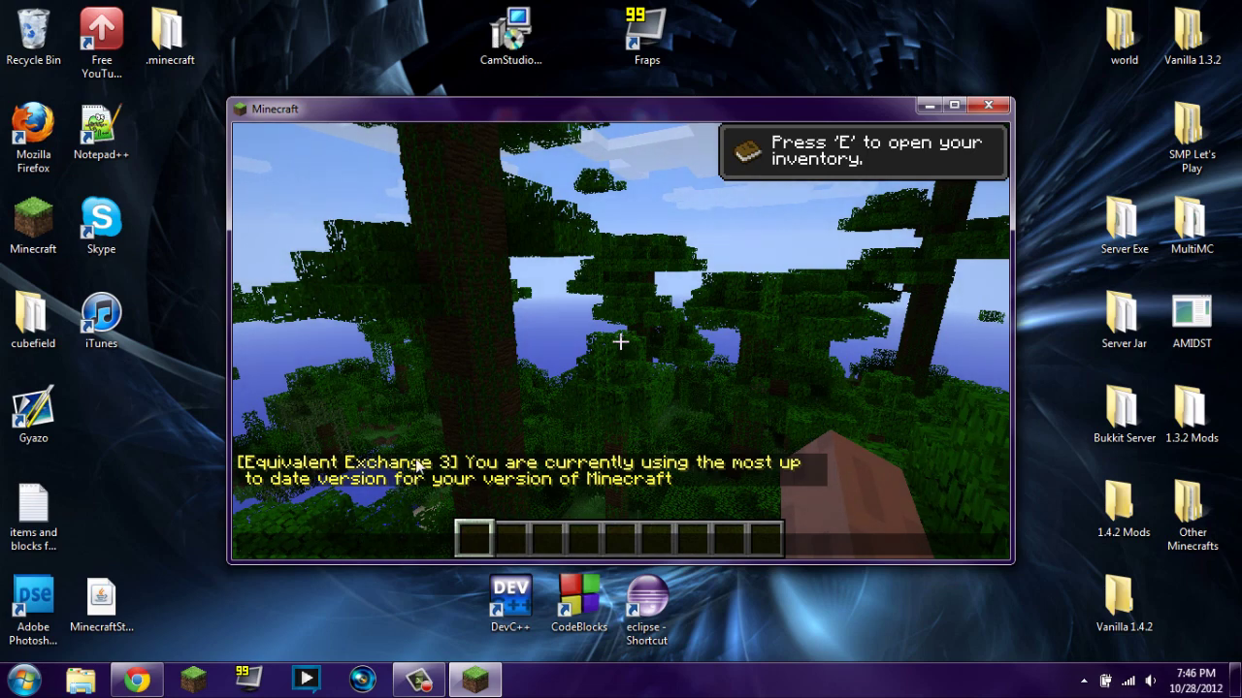
key("Escape")
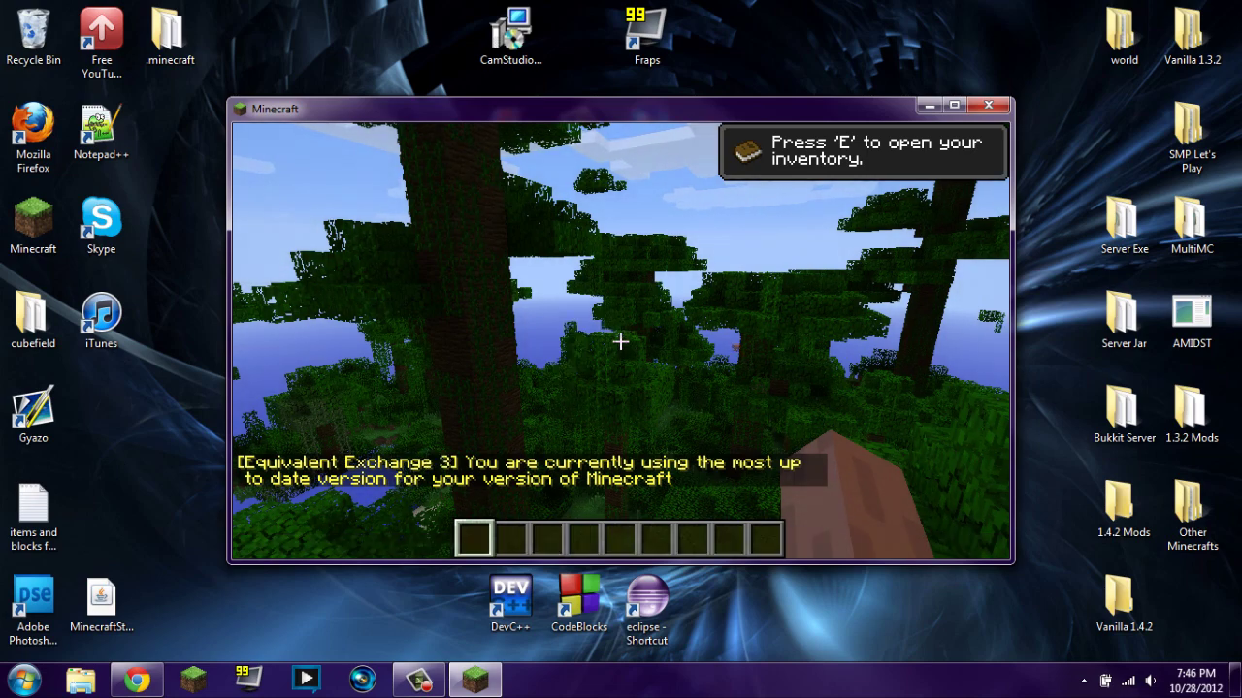
key("e")
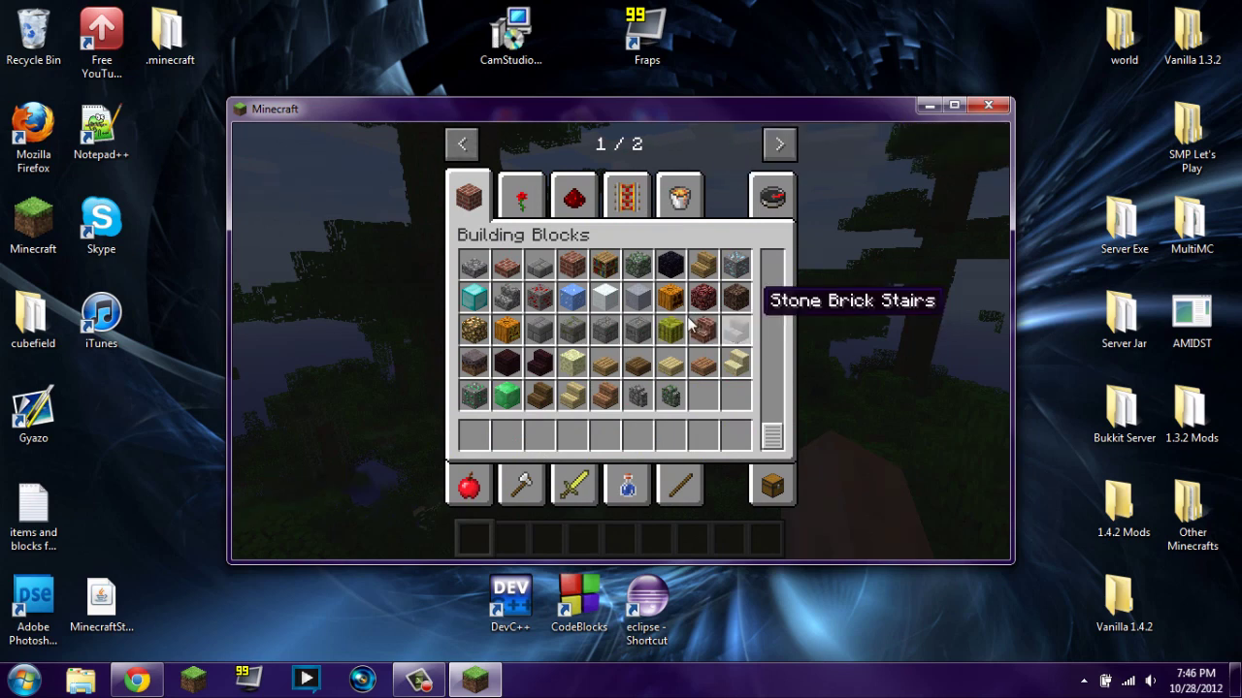
left_click(779, 144)
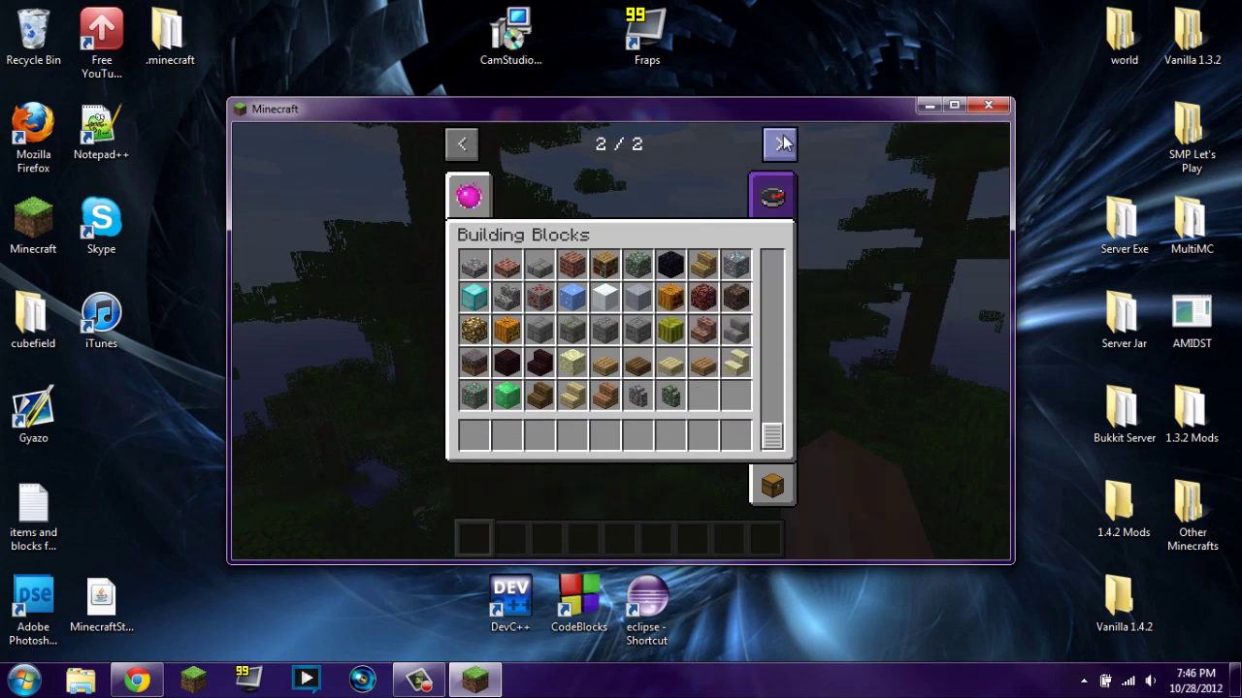
left_click(488, 199)
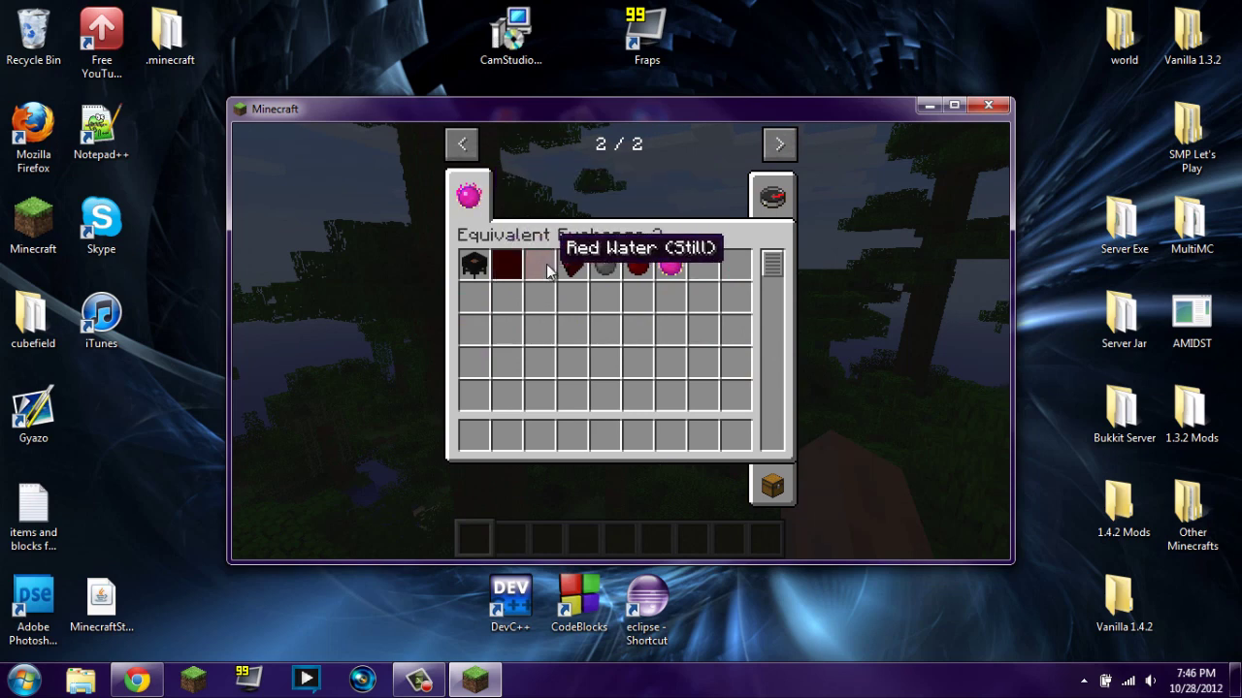
left_click(474, 264)
left_click(473, 437)
key("e")
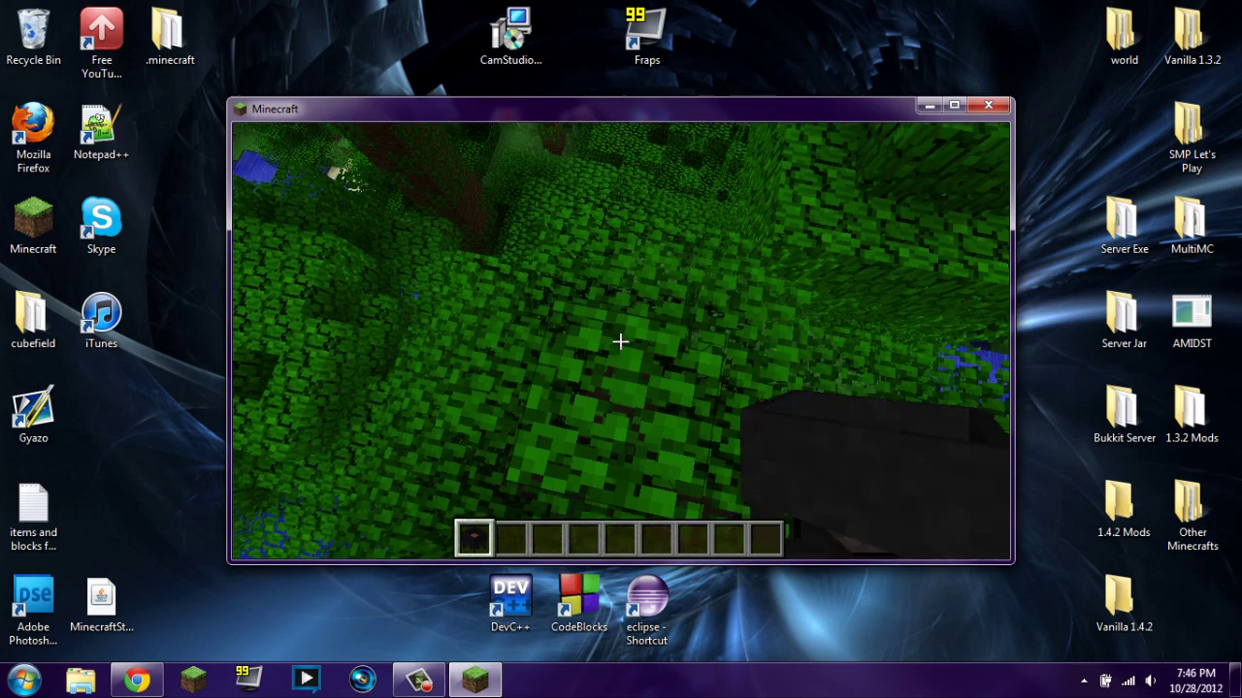
Step: Place a Calcinator on the leaves, open its interface, then break it
right_click(621, 341)
right_click(621, 342)
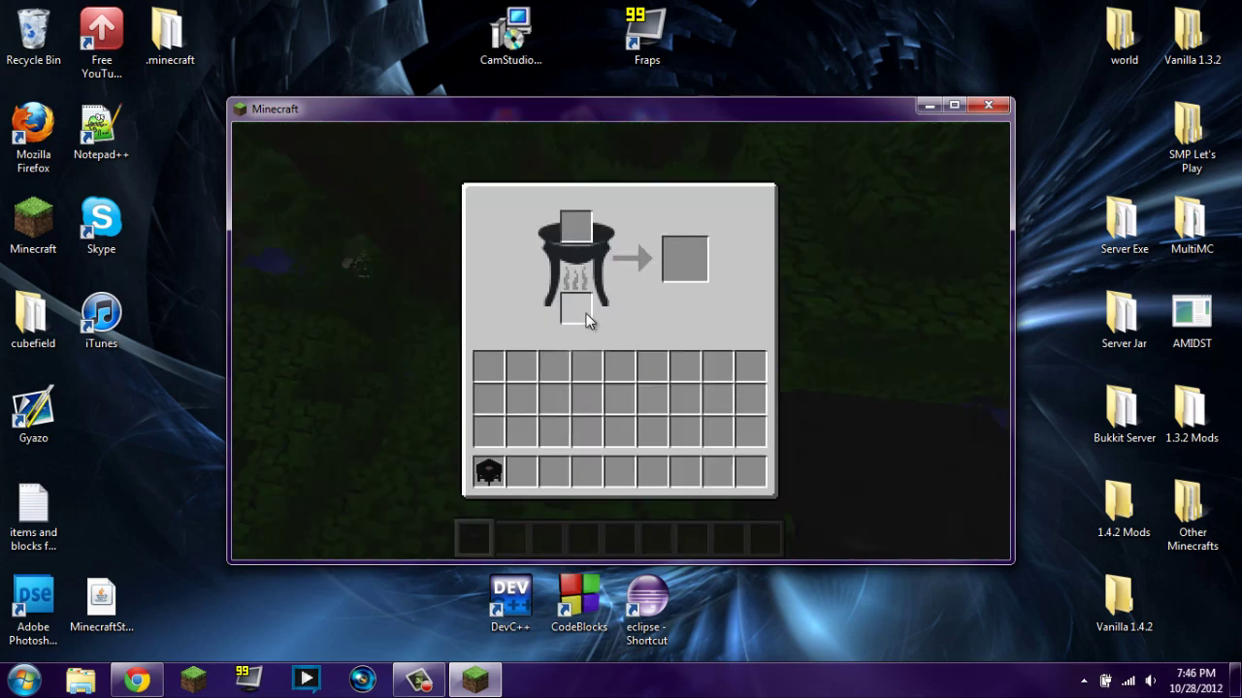
key("e")
left_click(620, 342)
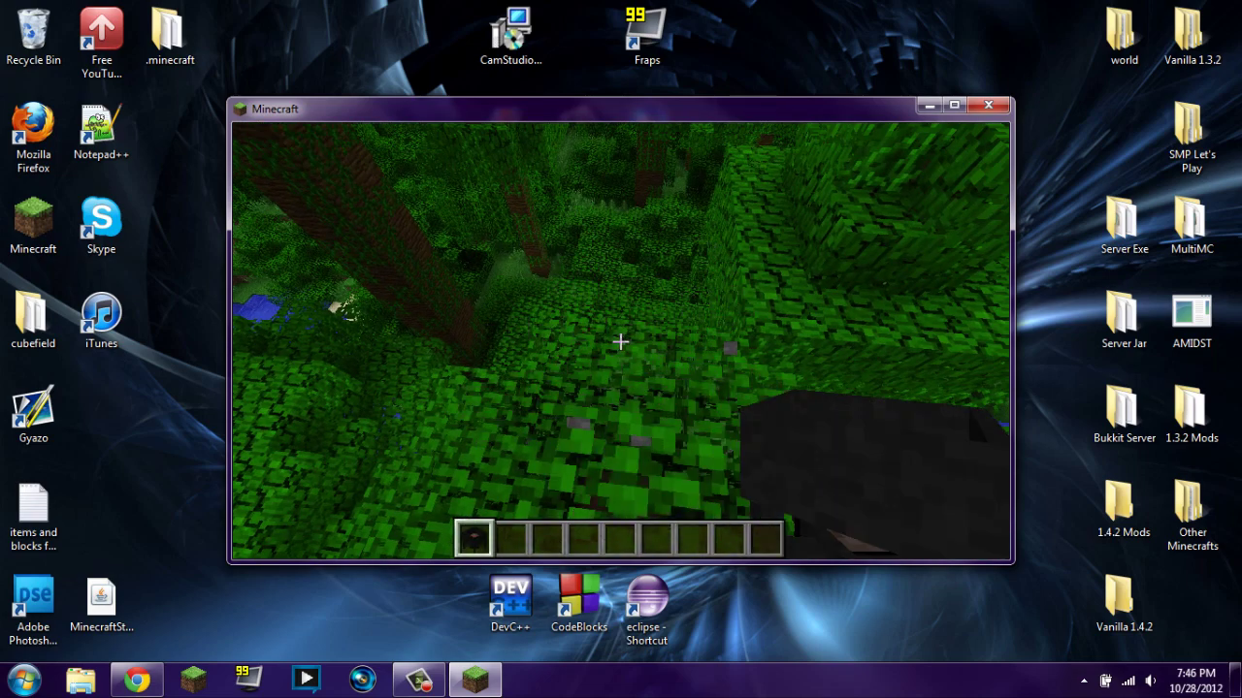
Step: Save and quit to title, then quit Minecraft
key("Escape")
left_click(673, 454)
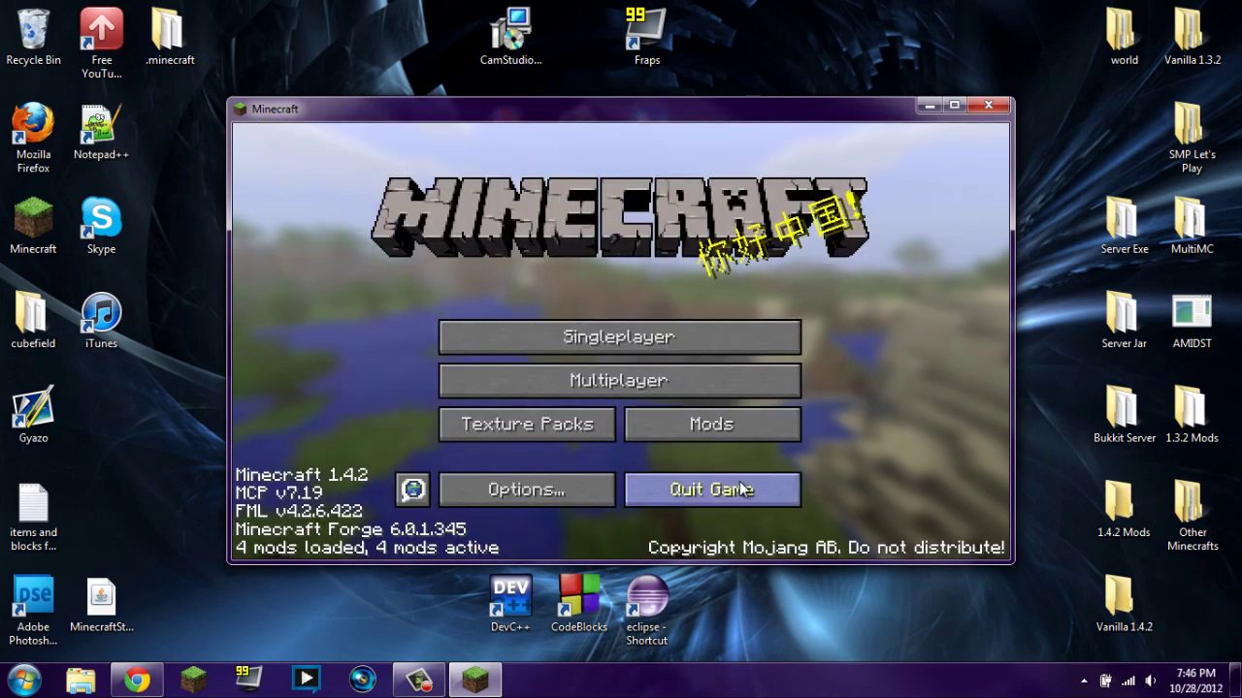
left_click(723, 412)
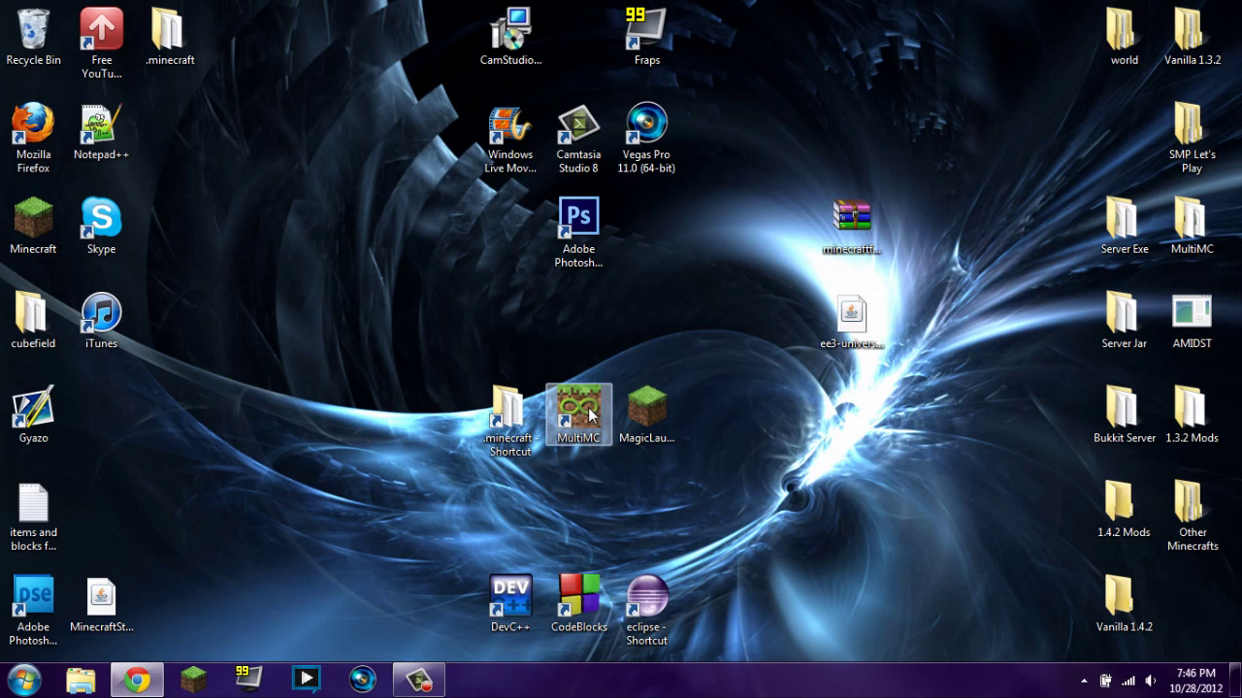
Step: Launch MultiMC and add a new instance named EE3
double_click(589, 415)
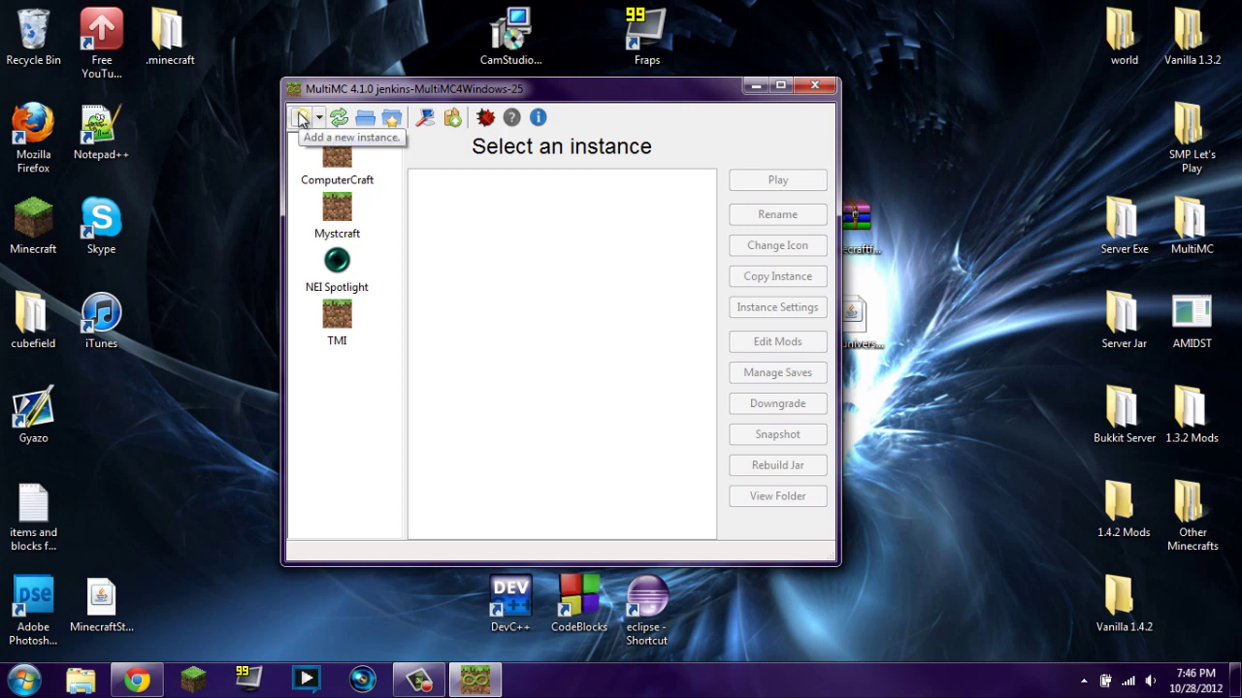
left_click(301, 118)
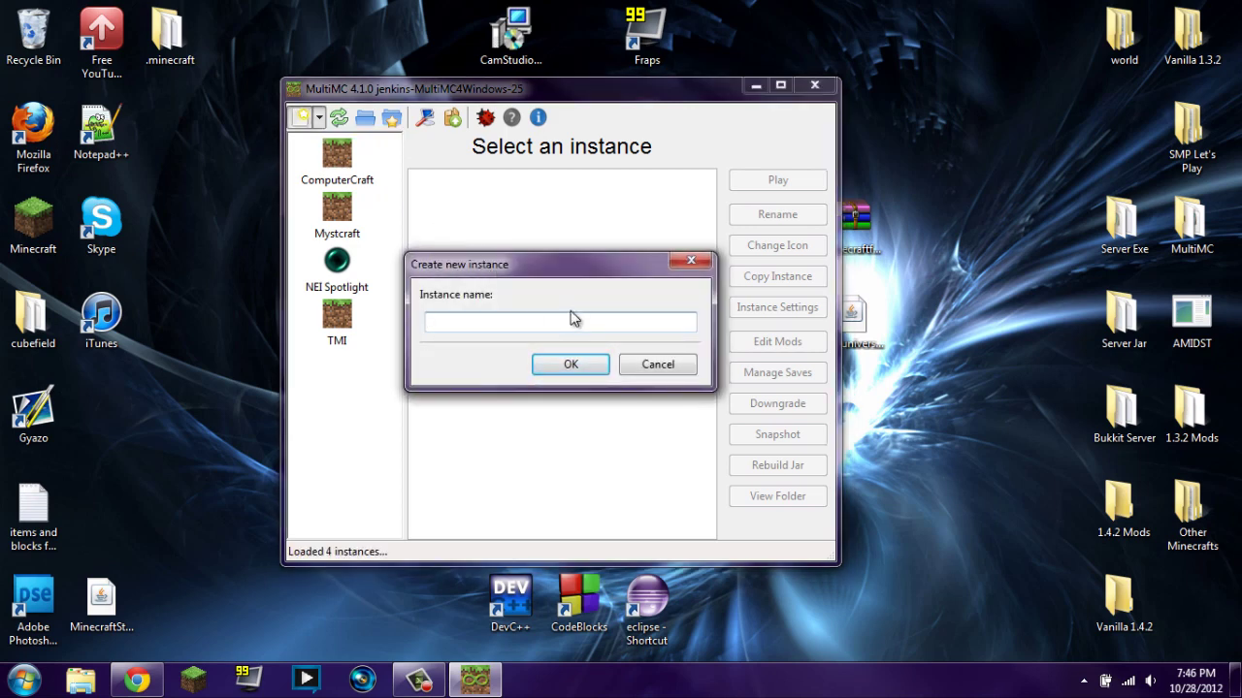
key("Return")
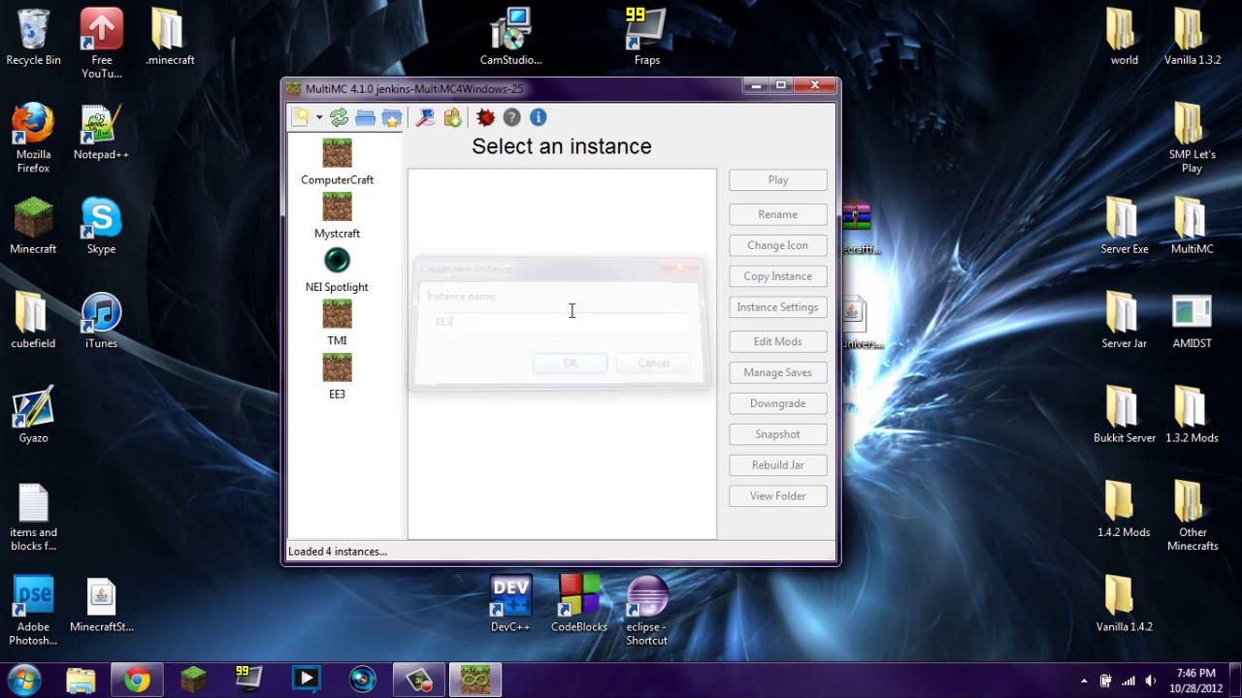
Step: Open Edit Mods for the EE3 instance
left_click(351, 383)
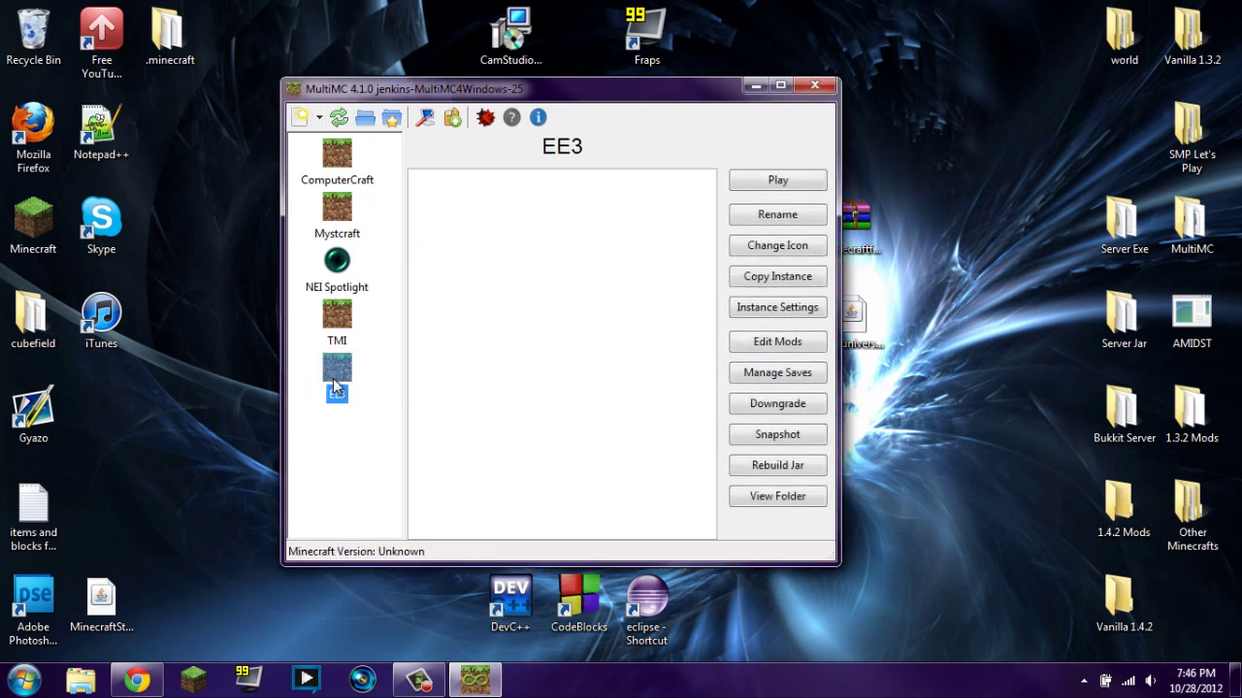
right_click(335, 385)
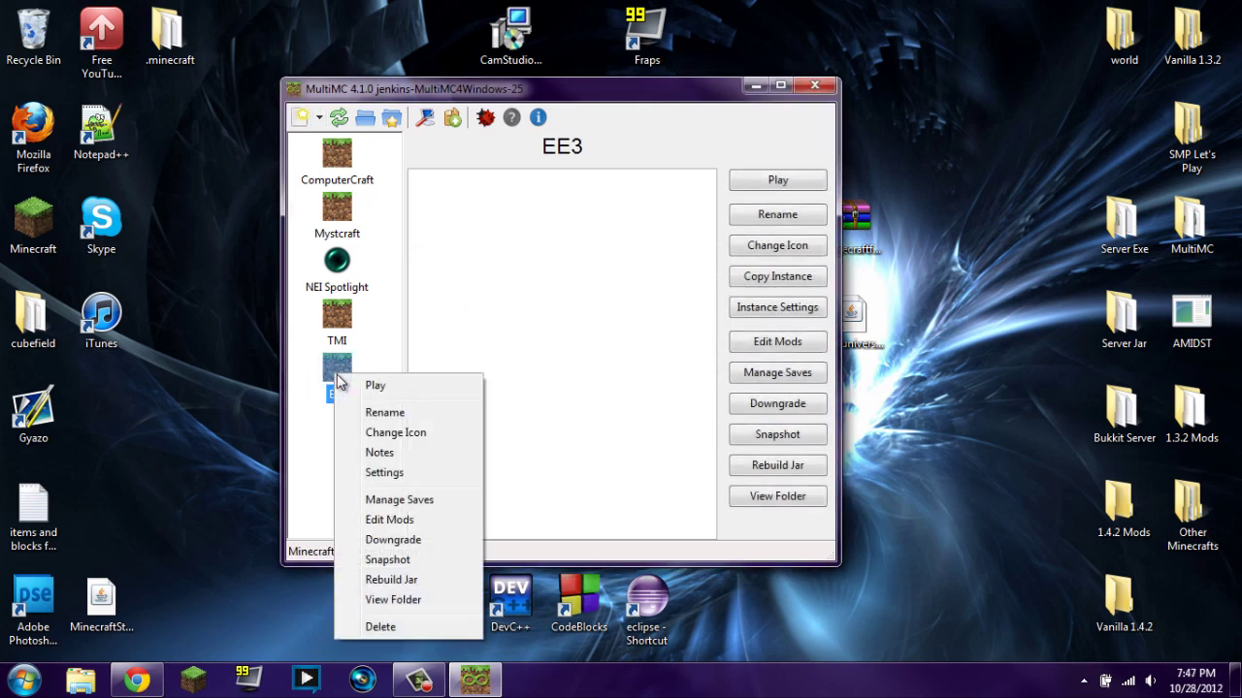
left_click(405, 521)
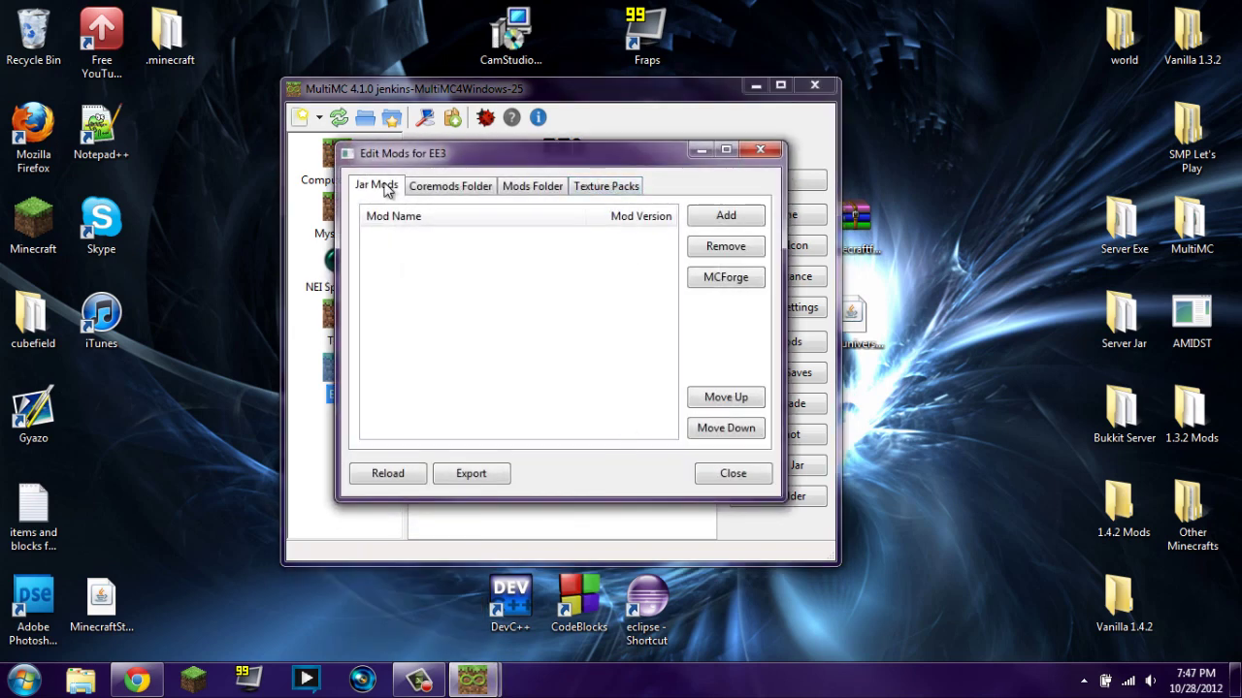
Step: Drop the Forge universal archive into the EE3 Jar Mods list
left_click_drag(854, 238, 757, 230)
left_click_drag(487, 289, 488, 291)
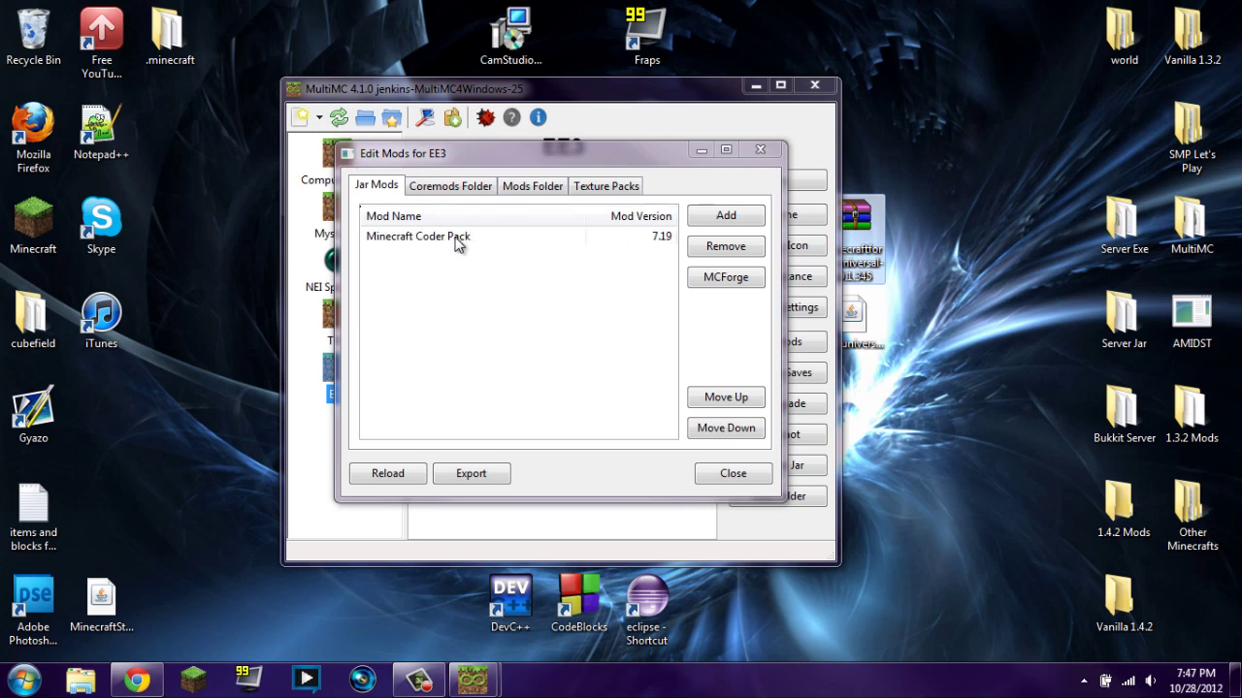
left_click(458, 243)
left_click(526, 271)
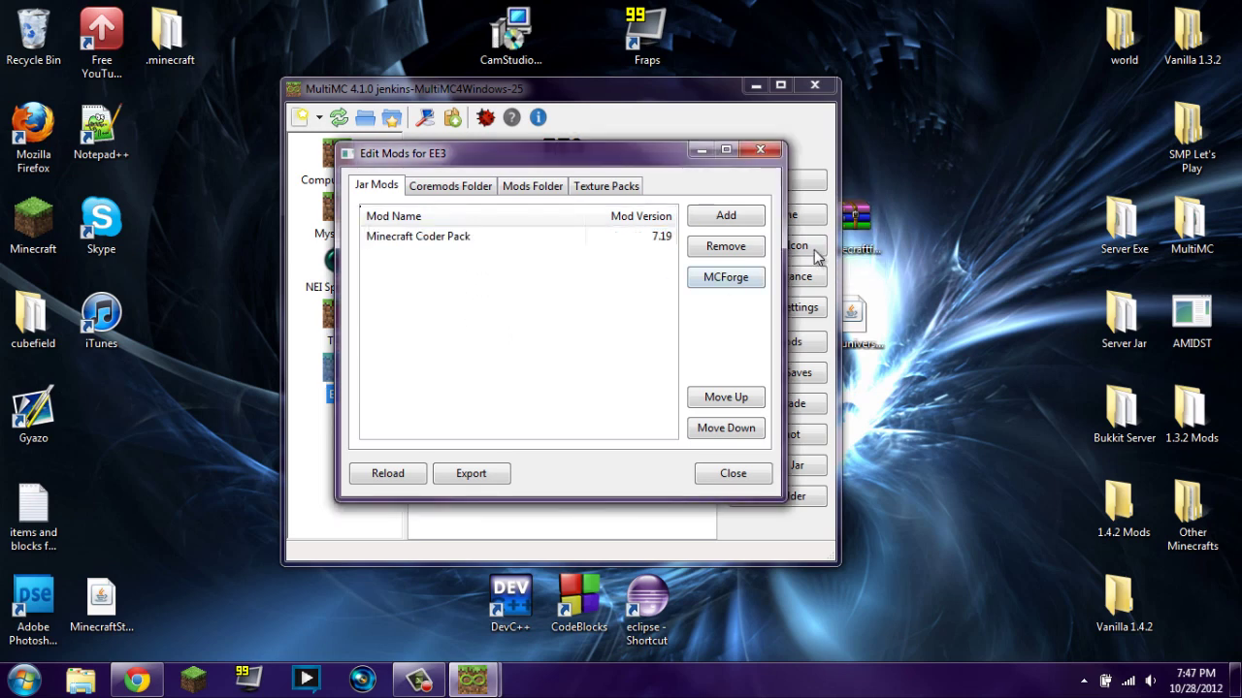
Step: Add the Equivalent Exchange 3 pre1 jar to the Mods Folder list and verify both lists
left_click_drag(876, 234, 936, 233)
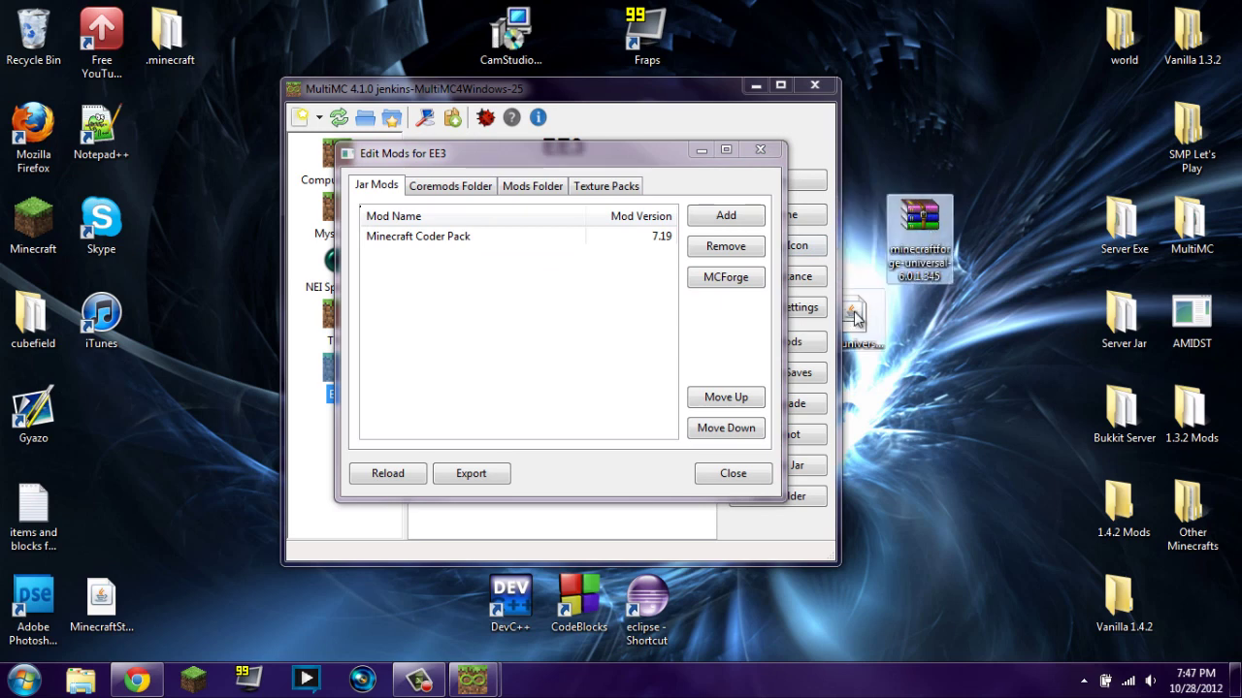
left_click_drag(856, 315, 920, 313)
left_click(915, 242)
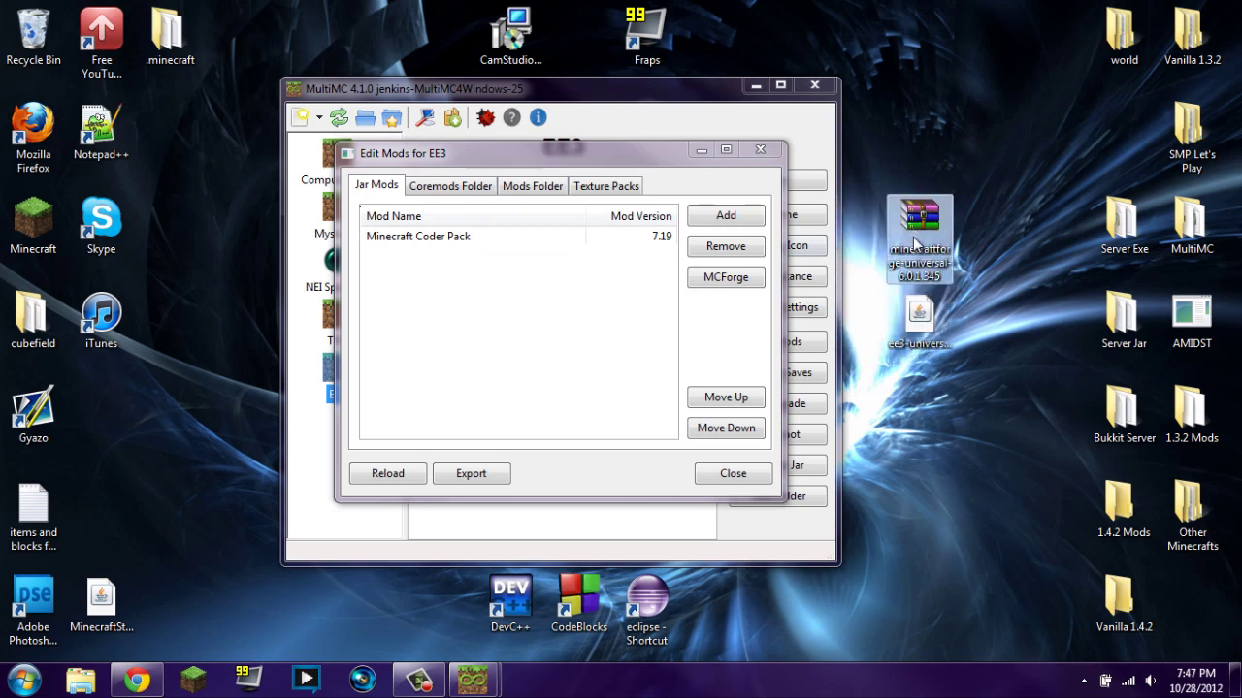
left_click(516, 190)
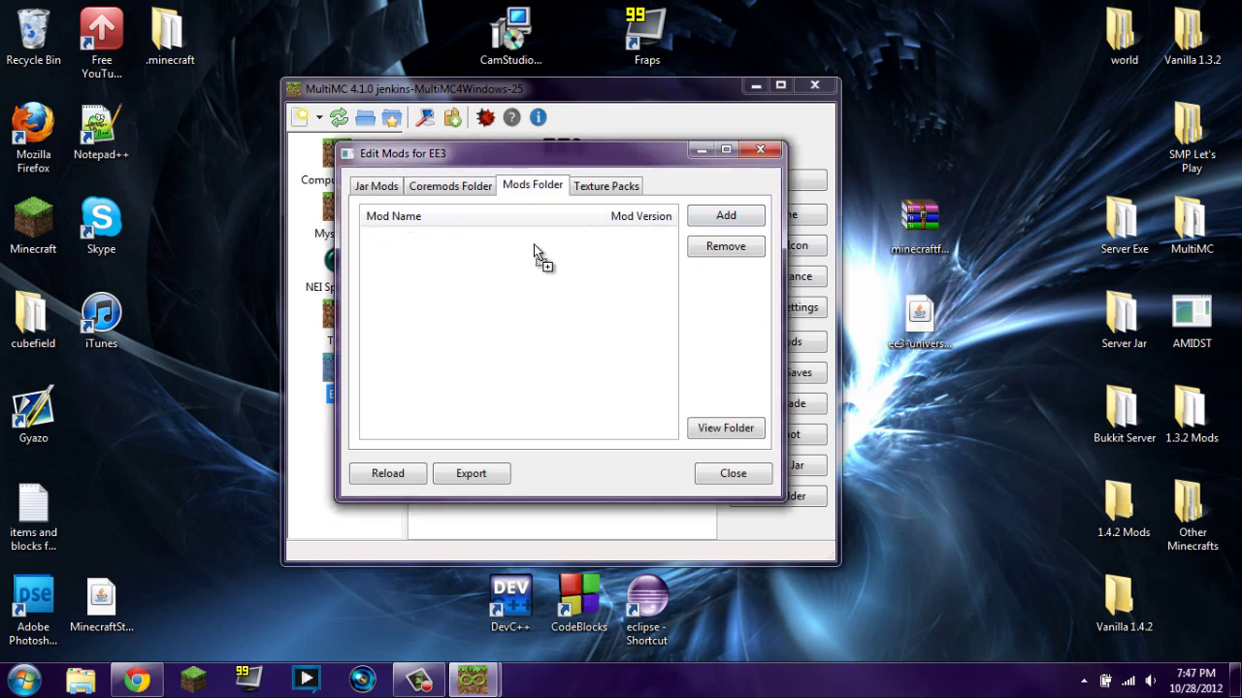
left_click(445, 241)
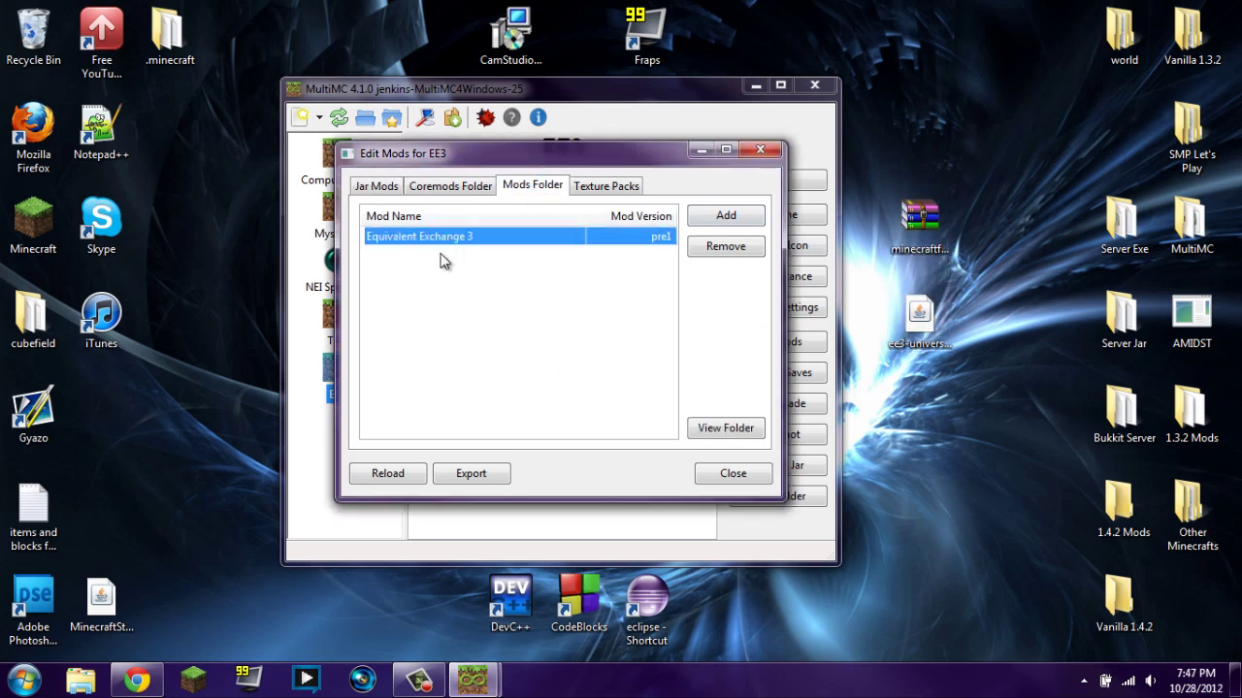
left_click(377, 188)
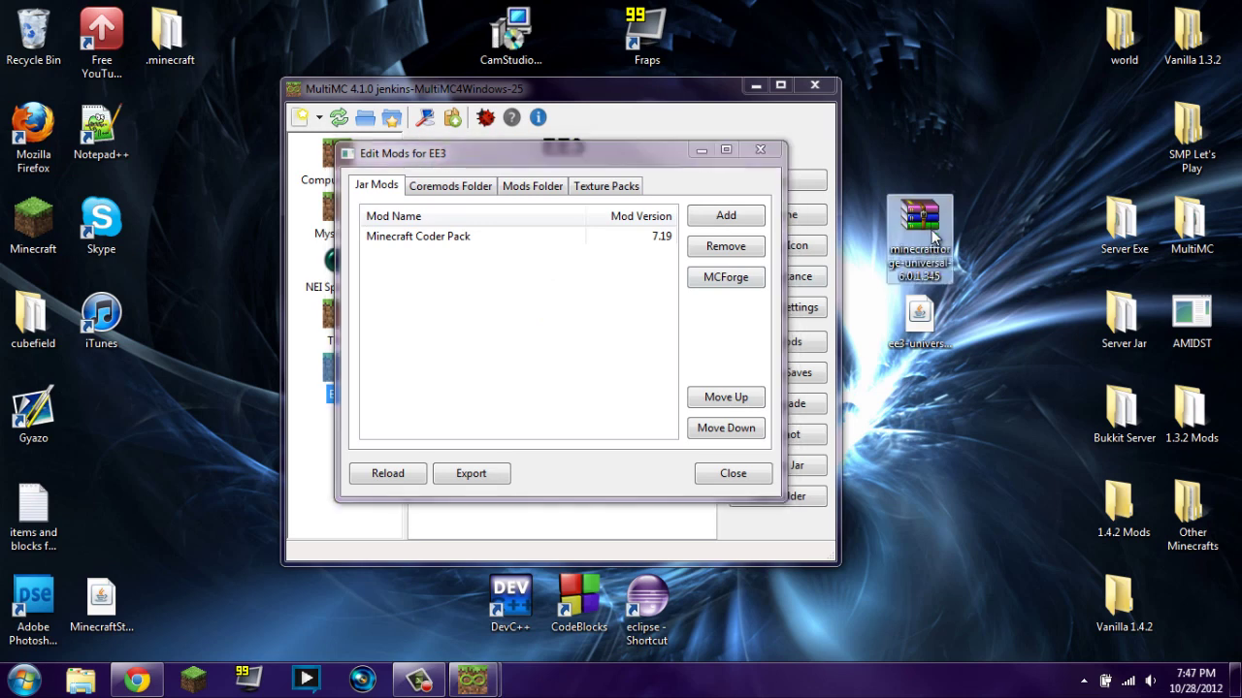
left_click(531, 185)
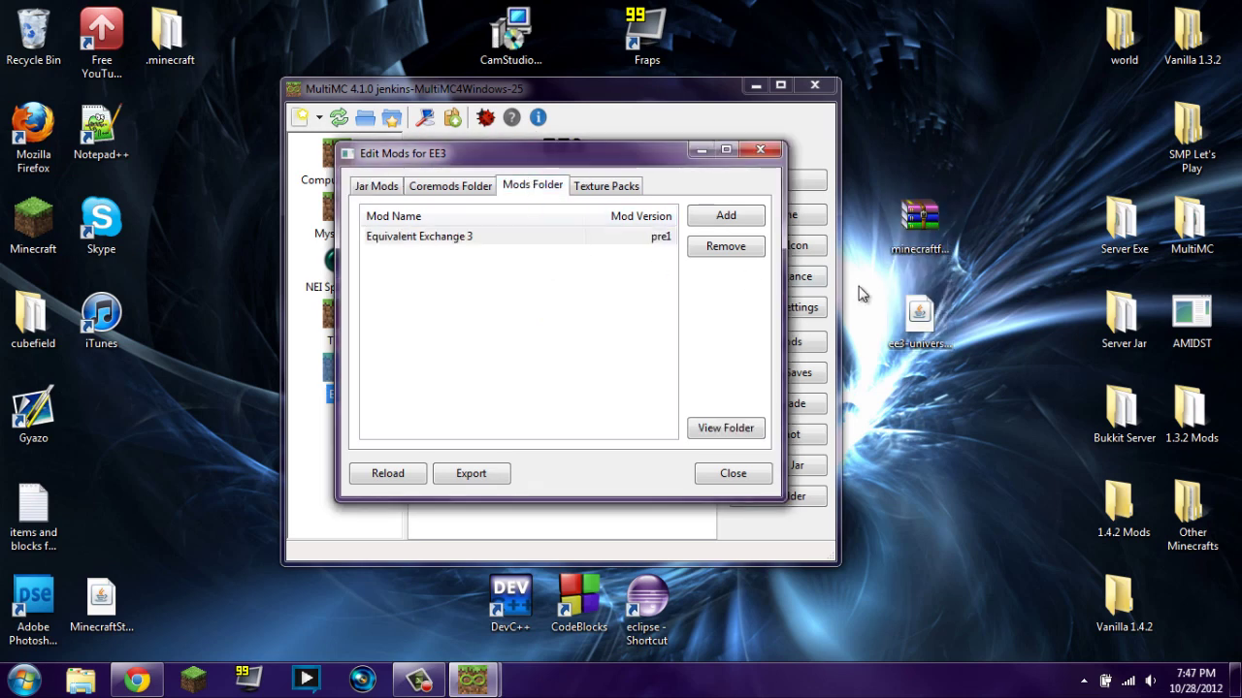